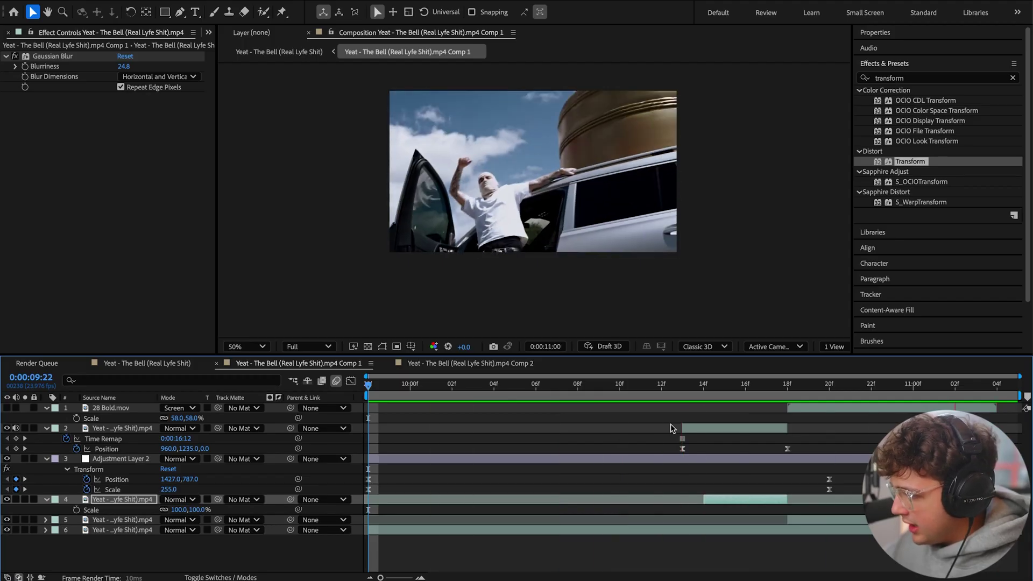
# - Play back the existing transition between the two clips, starting from 0:00:09:22
pyautogui.press('space')
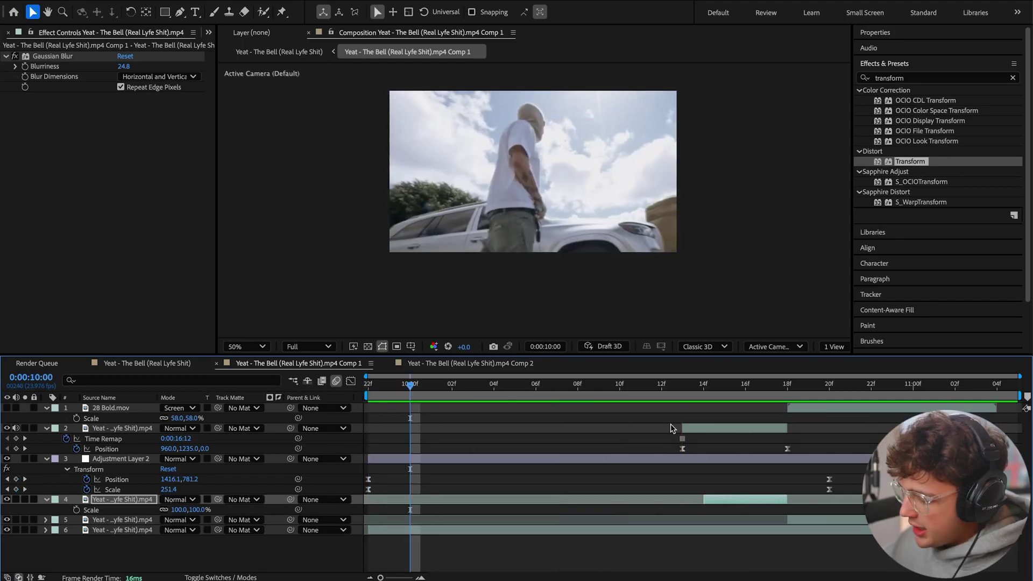
pyautogui.click(25, 459)
pyautogui.hotkey('ctrl', 'z')
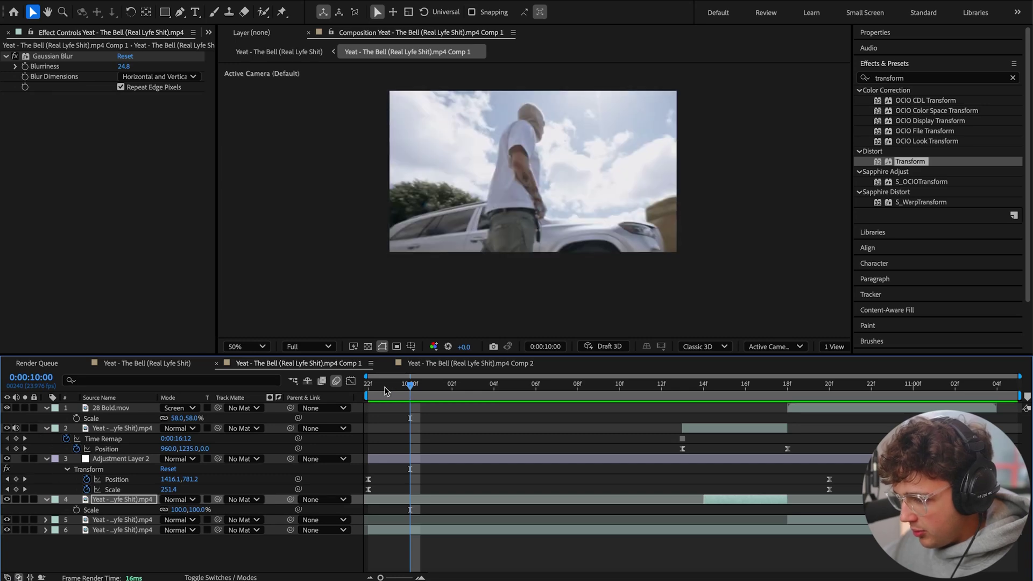
pyautogui.click(369, 385)
pyautogui.press('space')
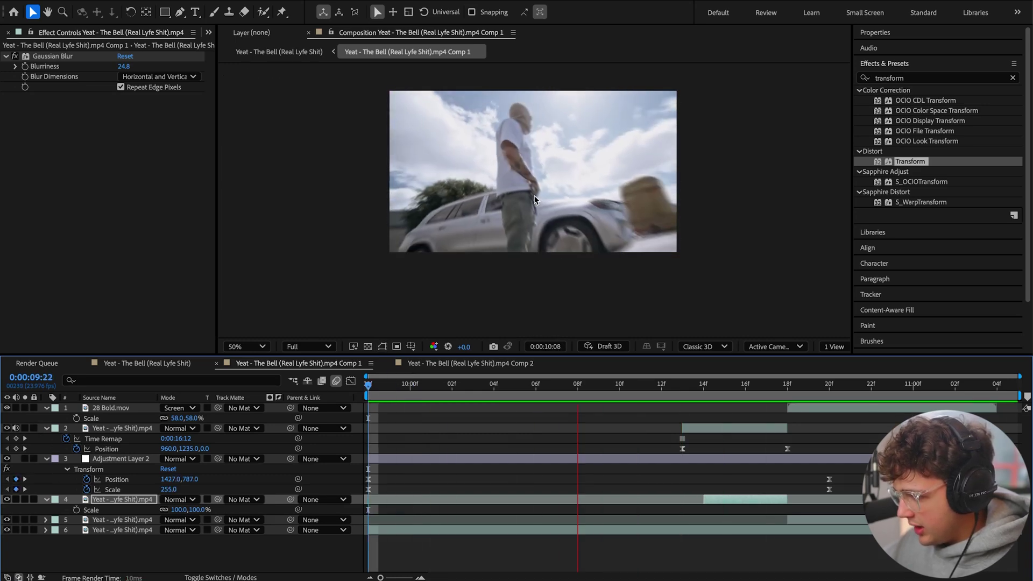
pyautogui.press('space')
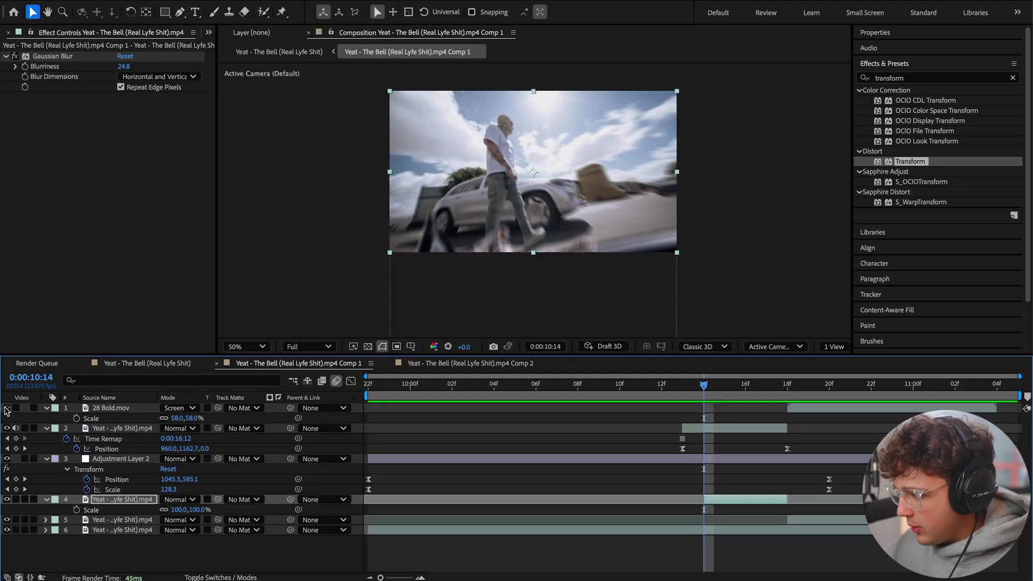
pyautogui.press('space')
pyautogui.moveTo(549, 397); pyautogui.dragTo(310, 409)
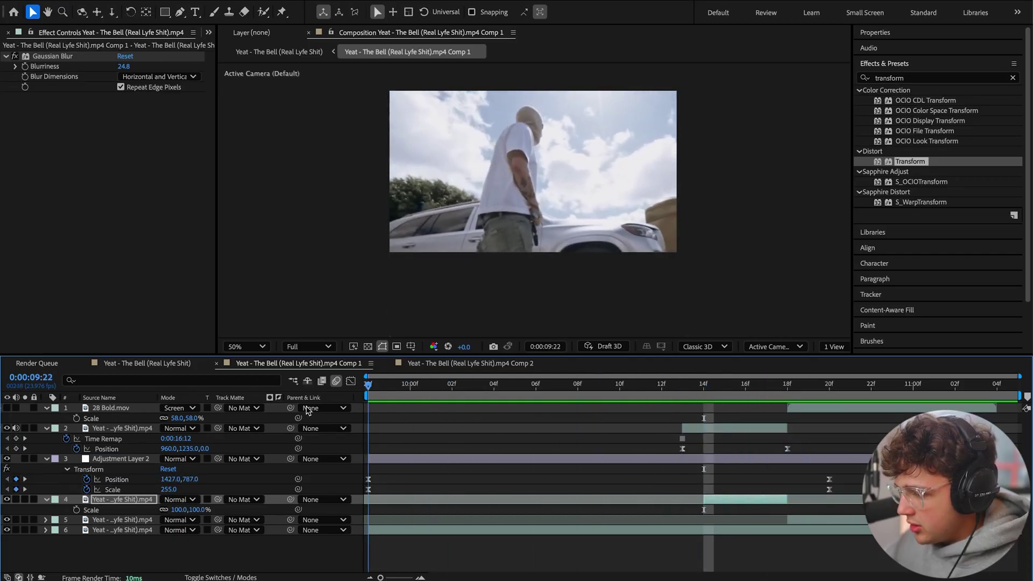
# - Delete the 28 Bold.mov layer, the time-remapped clip, Adjustment Layer 2 and the short clip segment, keeping only the two base clips
pyautogui.click(144, 408)
pyautogui.press('Delete')
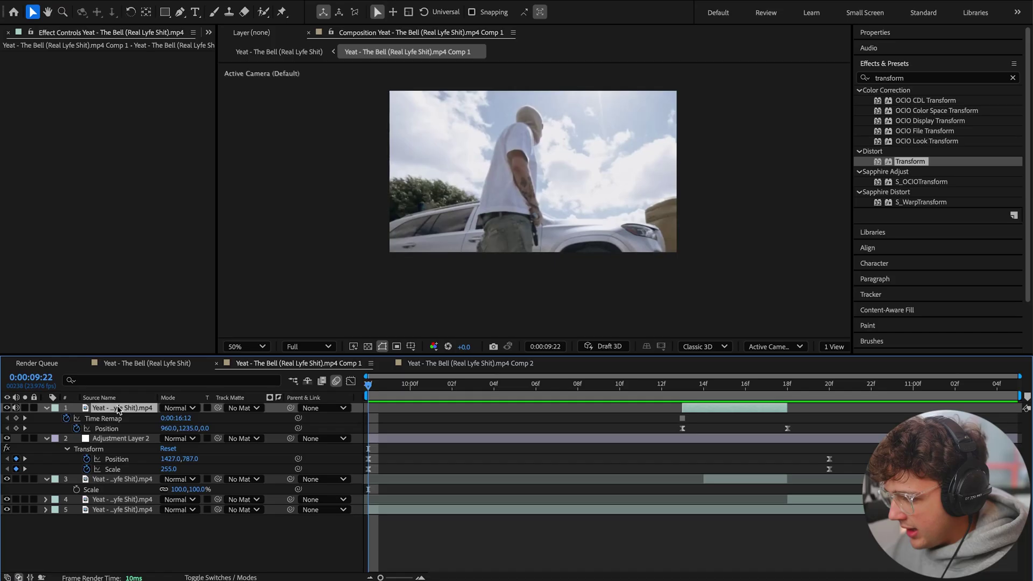
pyautogui.press('Delete')
pyautogui.press('Delete')
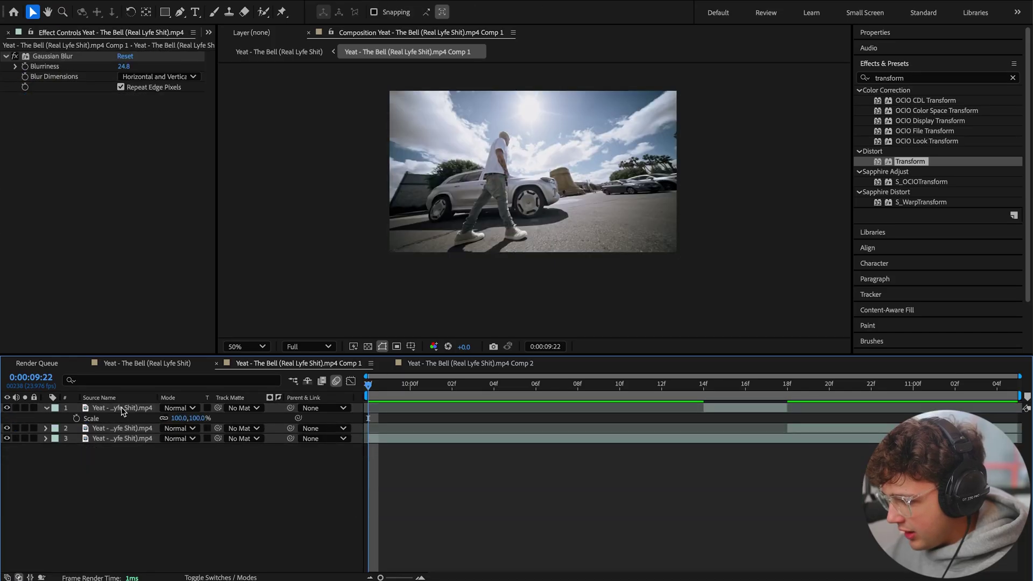
pyautogui.press('Delete')
# - Duplicate the second clip's layer at the cut, 0:00:10:18, and select the upper copy
pyautogui.moveTo(368, 384); pyautogui.dragTo(779, 392)
pyautogui.click(809, 407)
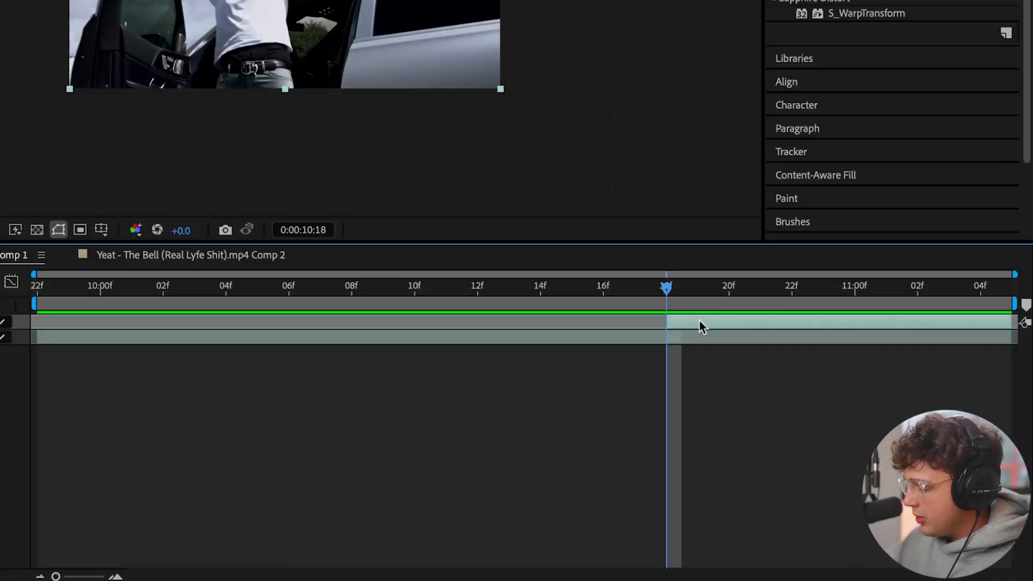
pyautogui.press('super+d')
pyautogui.click(694, 348)
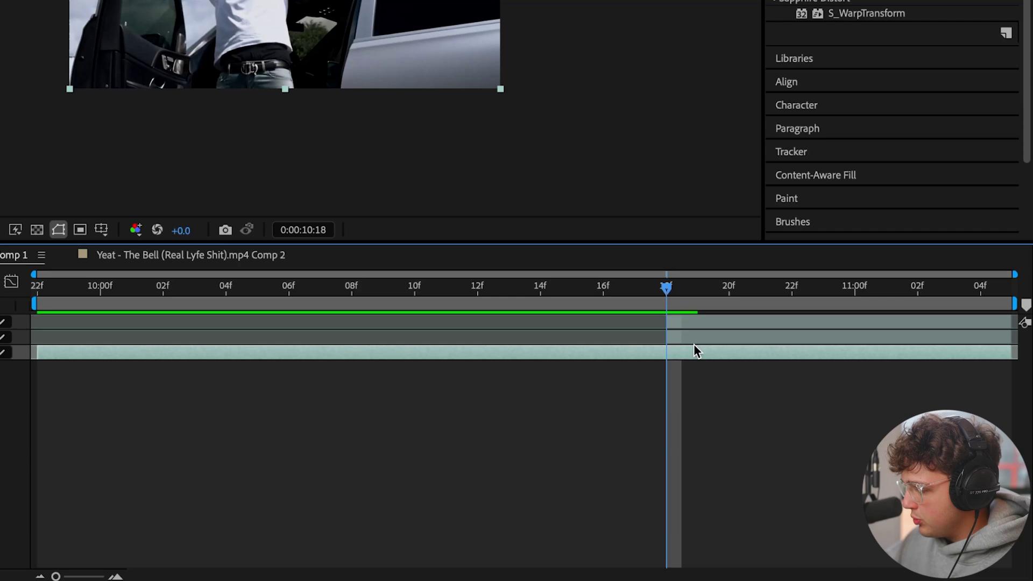
pyautogui.click(701, 324)
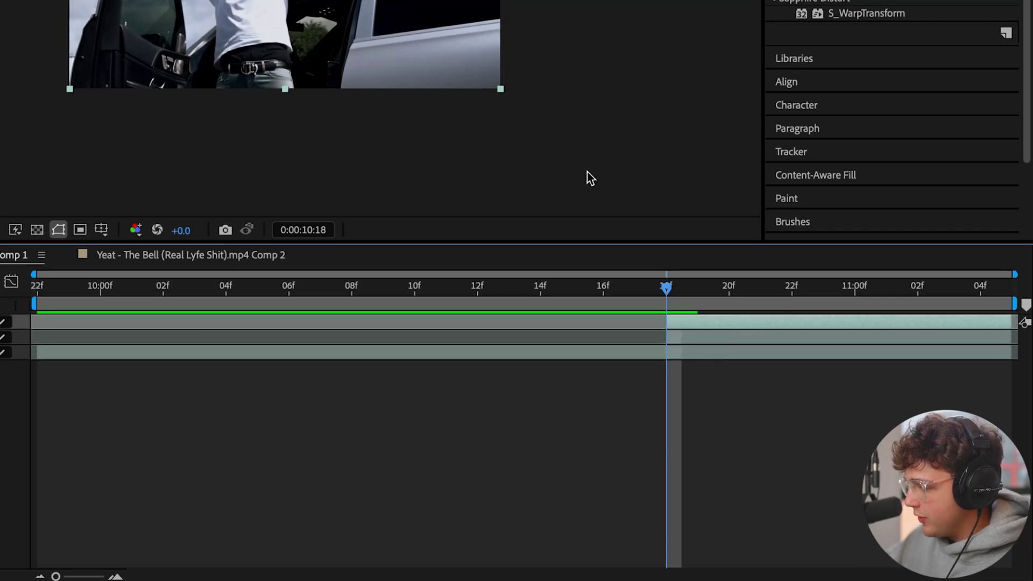
# - Apply Freeze Frame to the upper copy of the second clip at 0:00:10:18
pyautogui.rightClick(703, 327)
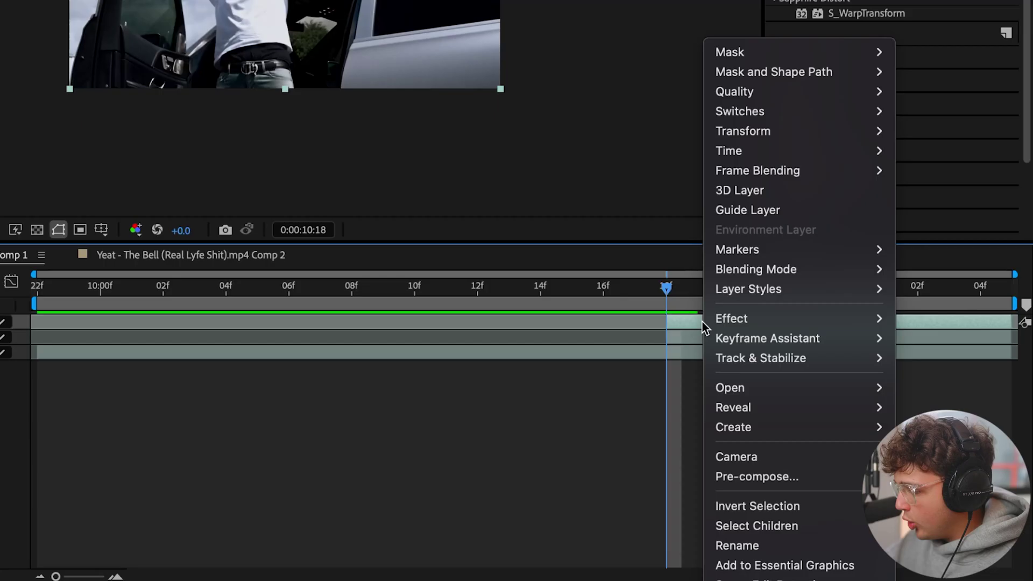
pyautogui.moveTo(743, 151)
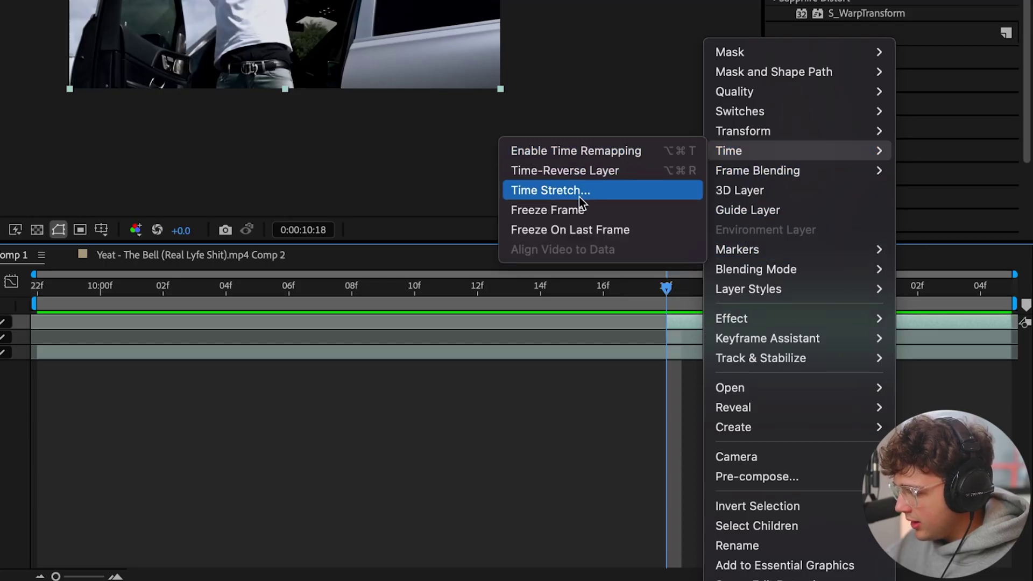
pyautogui.click(557, 209)
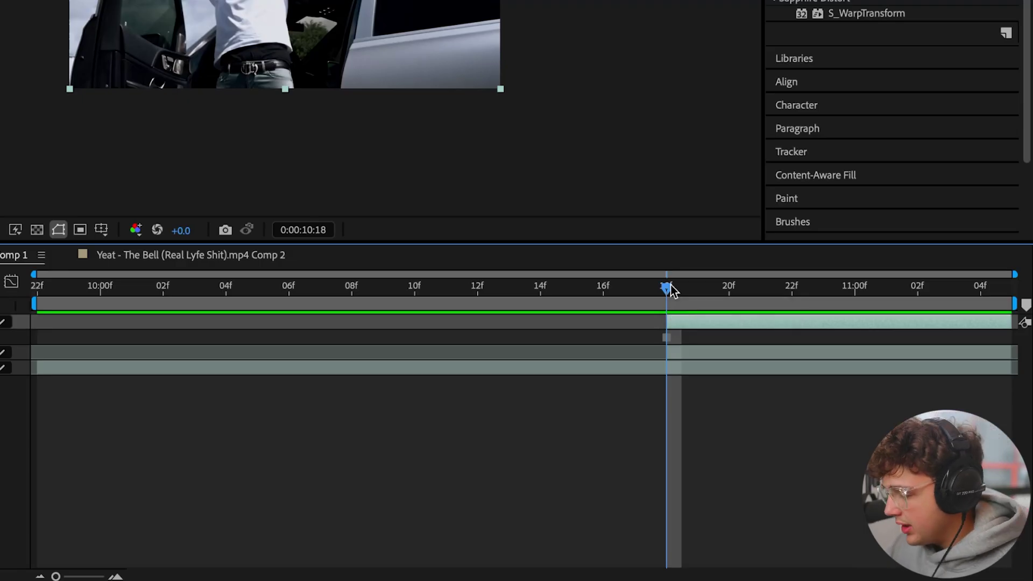
# - Shift the frozen layer six frames earlier so it starts at 0:00:10:12
pyautogui.press('pageup')
pyautogui.press('pageup')
pyautogui.press('pageup')
pyautogui.press('pageup')
pyautogui.press('pageup')
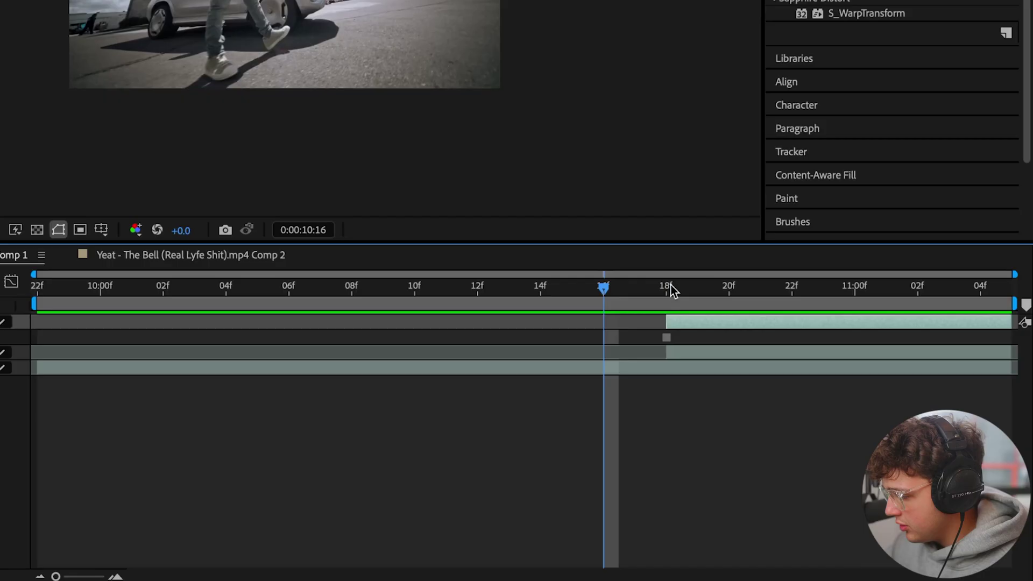
pyautogui.press('pageup')
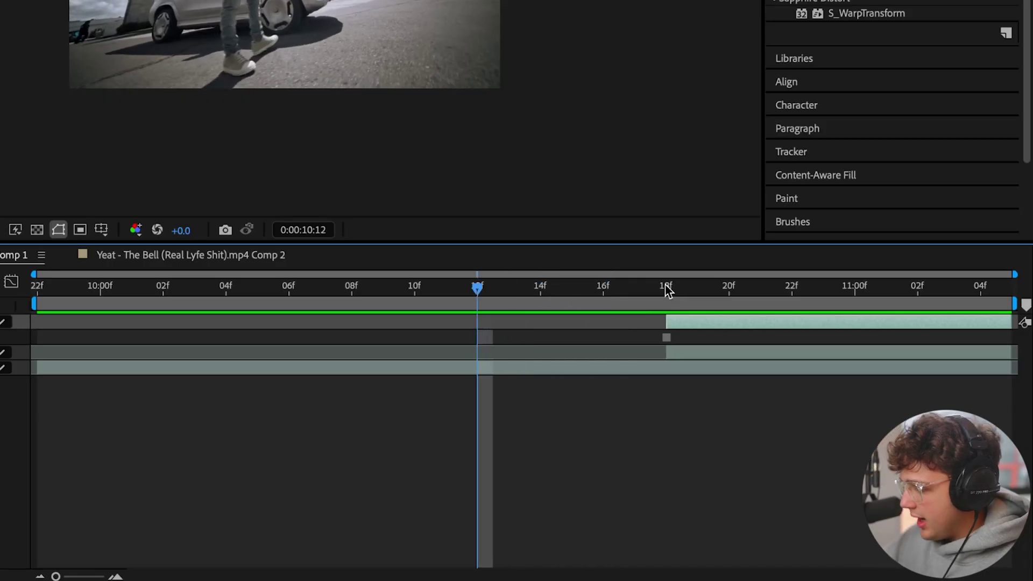
pyautogui.moveTo(695, 321); pyautogui.dragTo(512, 322)
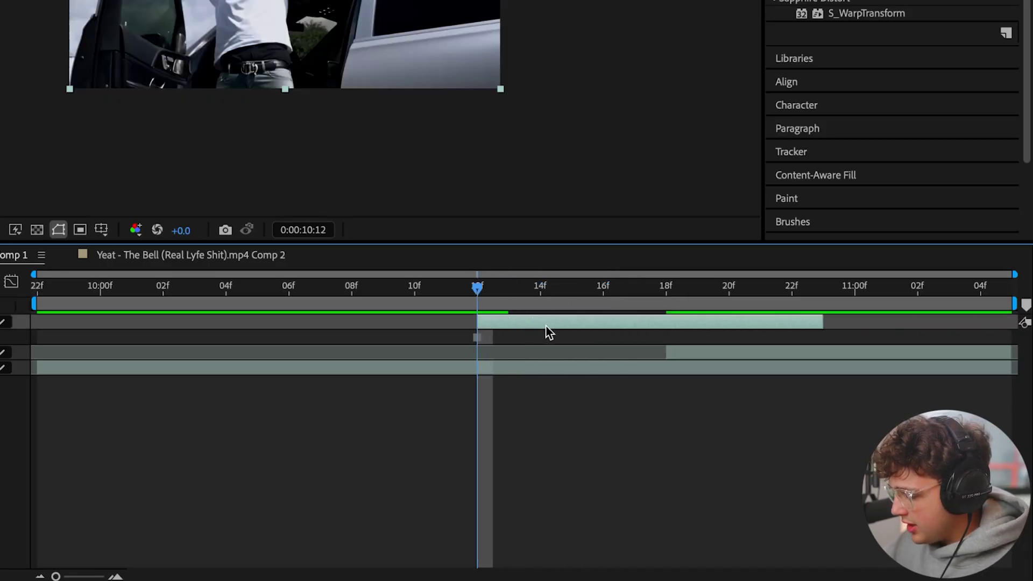
# - Split the frozen layer at 0:00:10:18 and delete the part after the cut
pyautogui.click(636, 288)
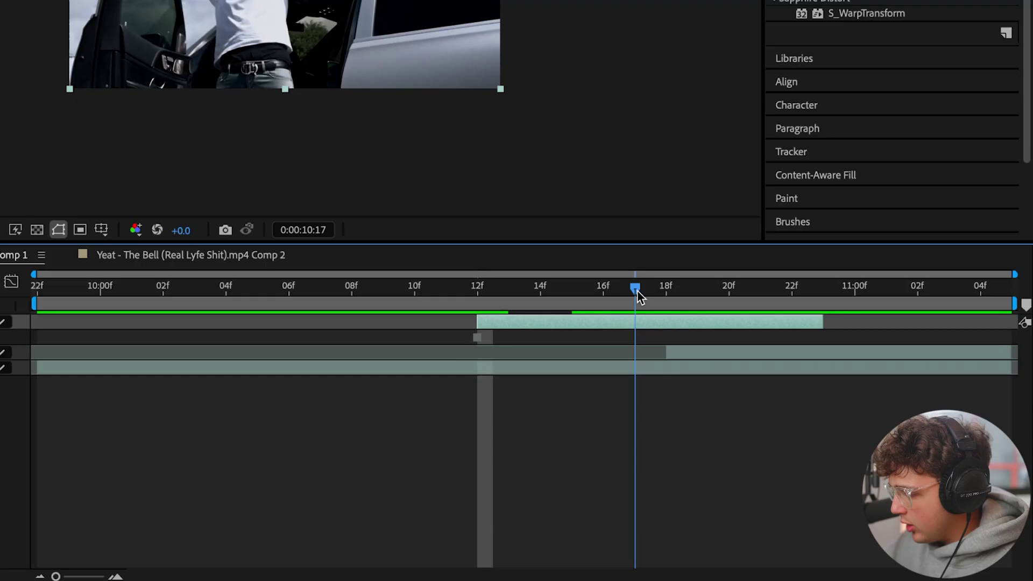
pyautogui.moveTo(660, 291); pyautogui.dragTo(646, 292)
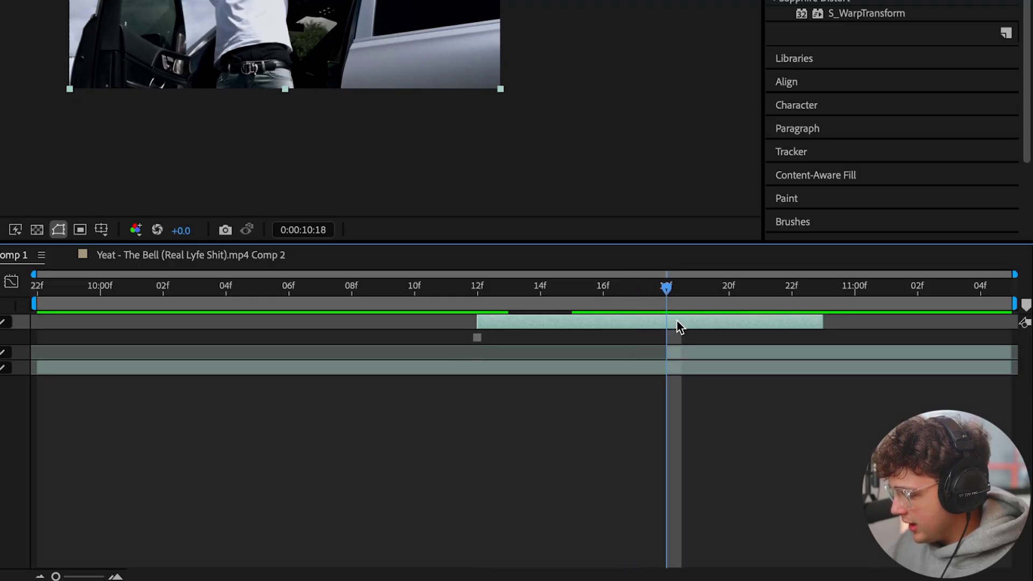
pyautogui.hotkey('ctrl', 'shift', 'd')
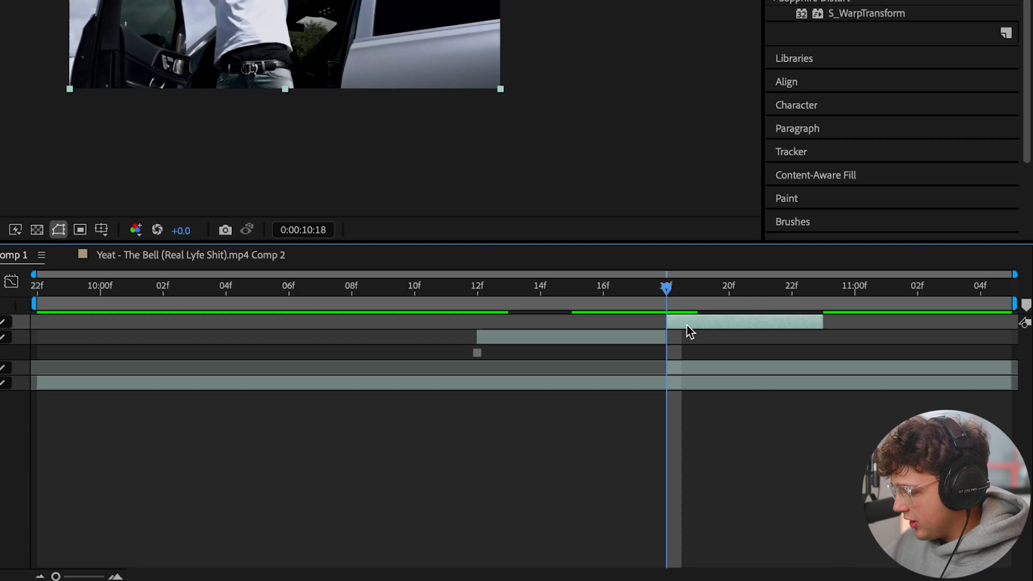
pyautogui.press('Delete')
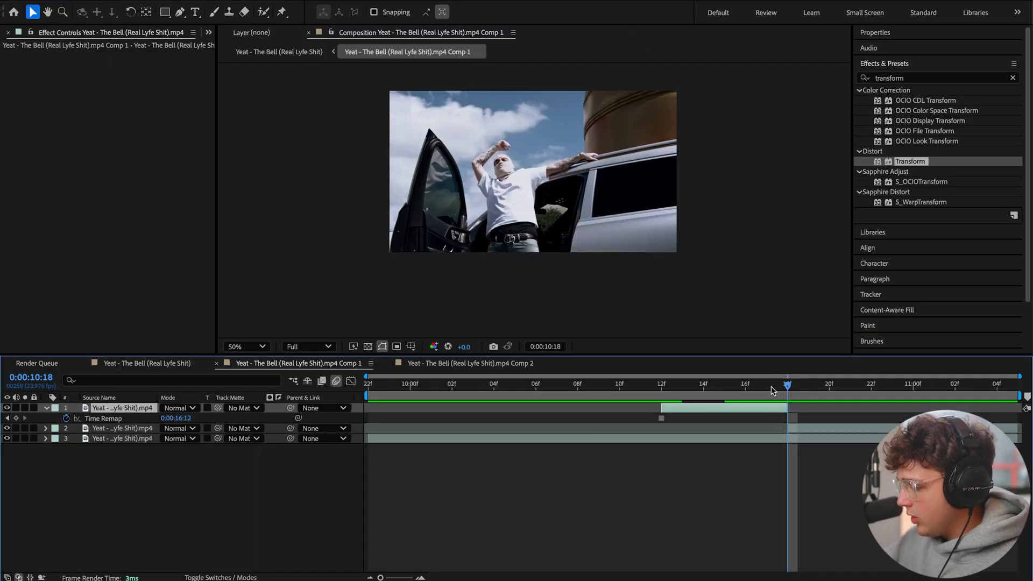
# - Start a Pen mask on the frozen layer at 0:00:10:12, tracing from the frame's lower-left edge up the car door's outer side
pyautogui.moveTo(665, 291); pyautogui.dragTo(505, 308)
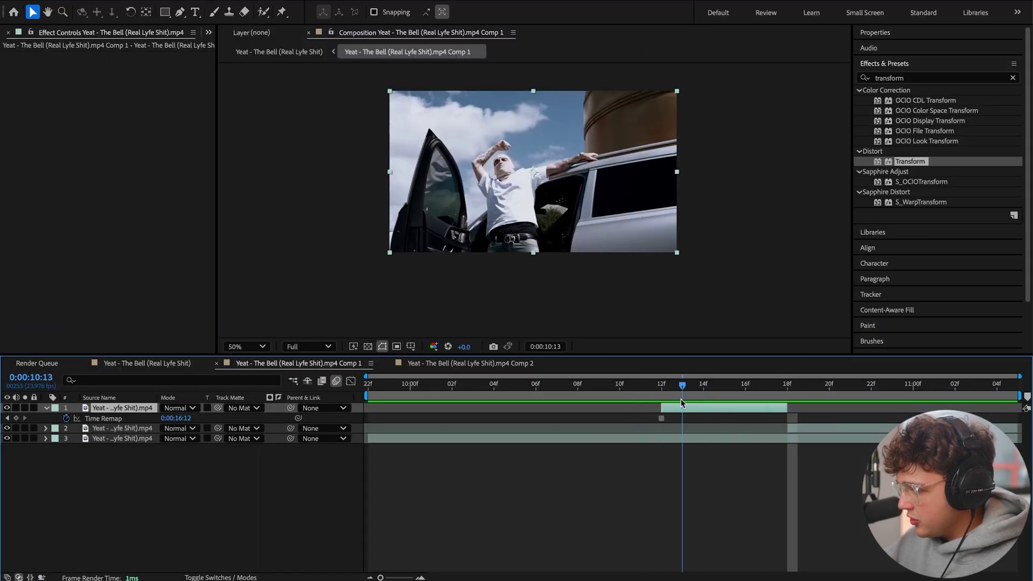
pyautogui.moveTo(759, 399); pyautogui.dragTo(662, 396)
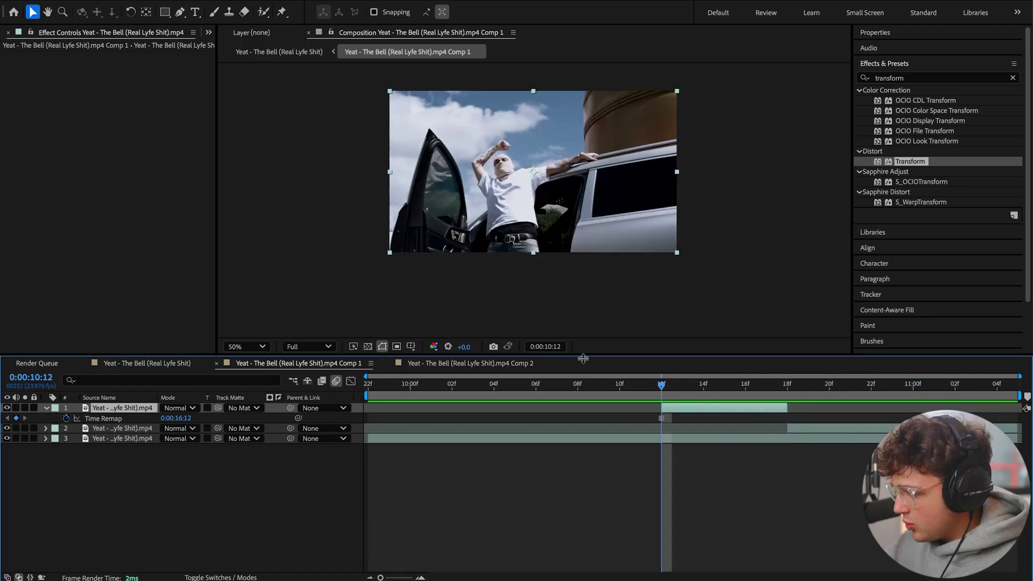
pyautogui.moveTo(584, 359); pyautogui.dragTo(583, 442)
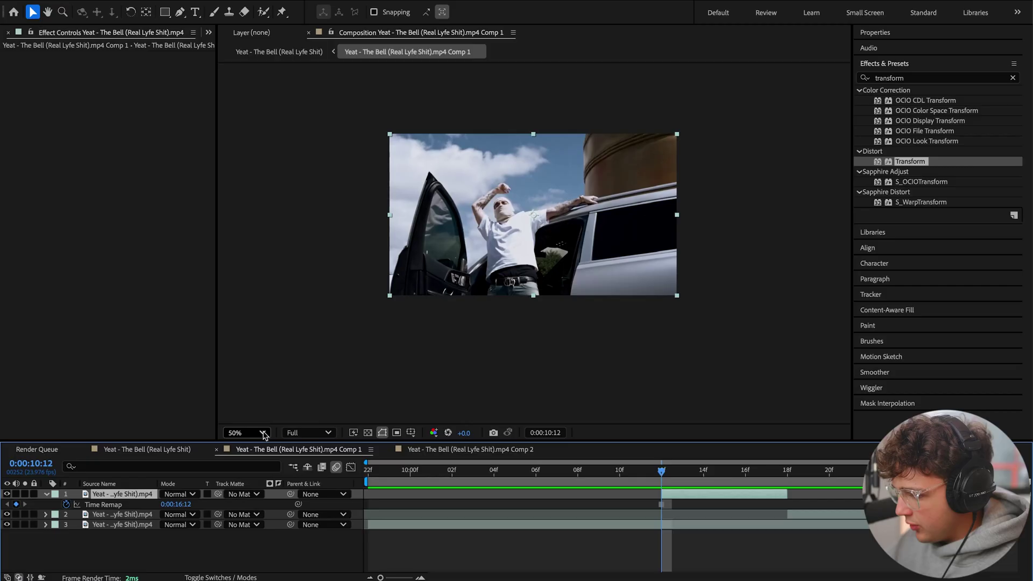
pyautogui.click(264, 434)
pyautogui.click(237, 194)
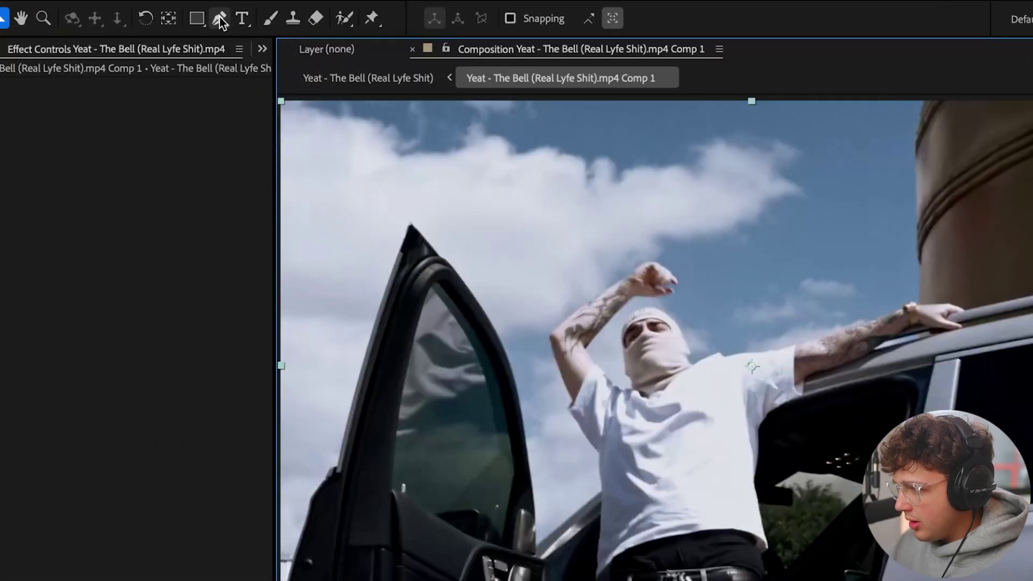
pyautogui.click(220, 20)
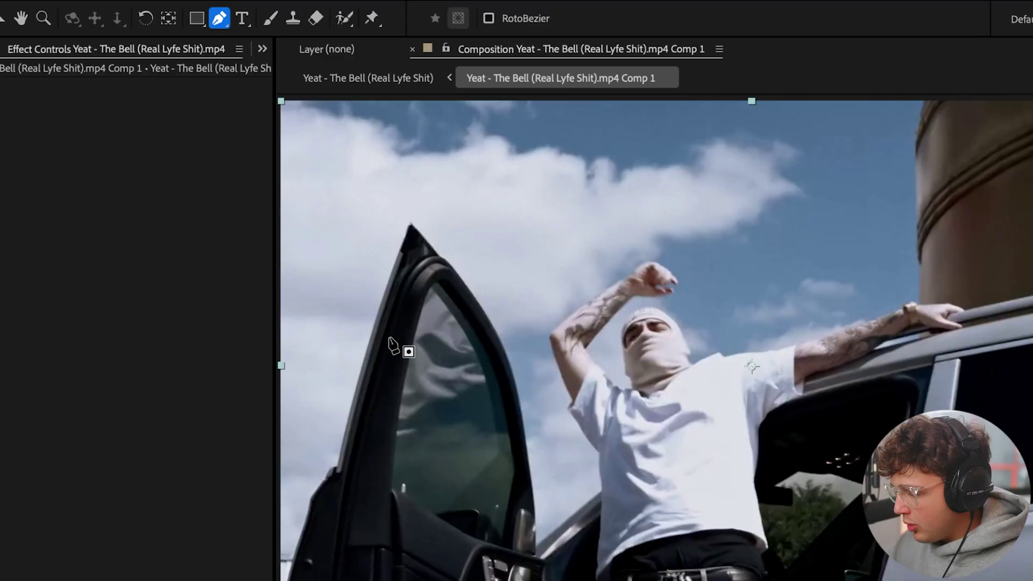
pyautogui.scroll(1, 579, 401)
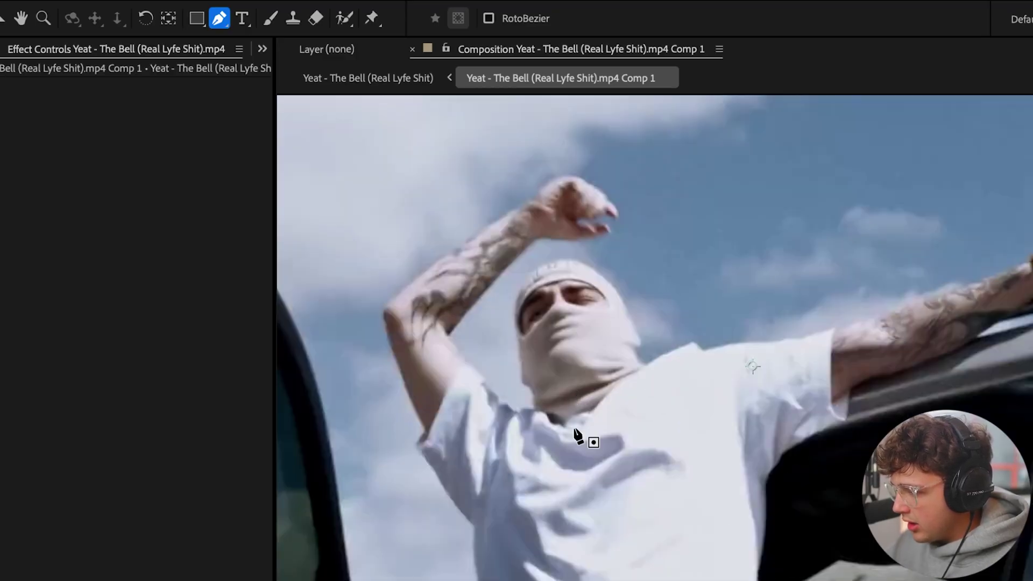
pyautogui.press('space')
pyautogui.scroll(-1, 625, 450)
pyautogui.scroll(1, 628, 446)
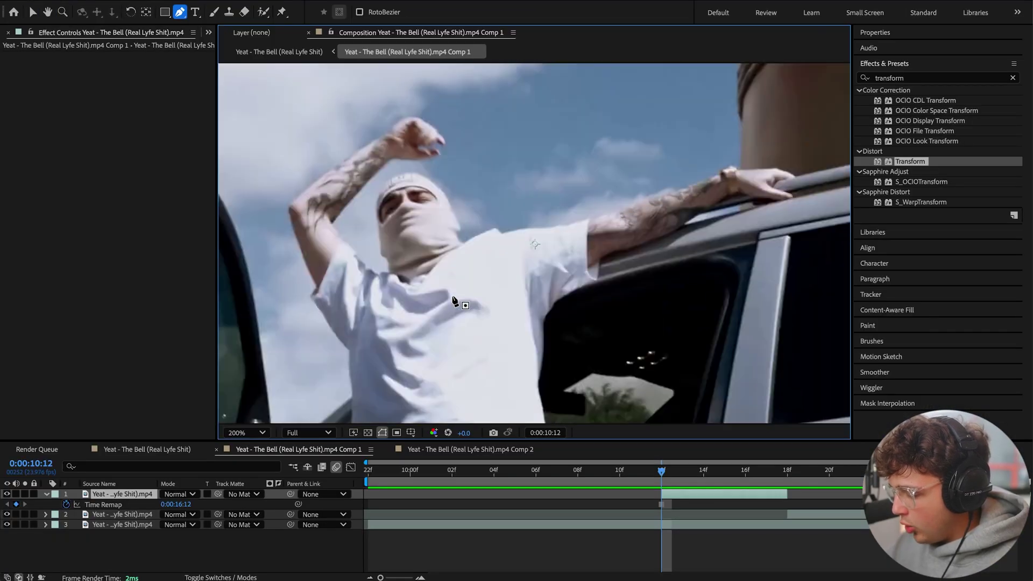
pyautogui.moveTo(394, 348); pyautogui.dragTo(596, 208)
pyautogui.moveTo(340, 338); pyautogui.dragTo(554, 283)
pyautogui.click(381, 345)
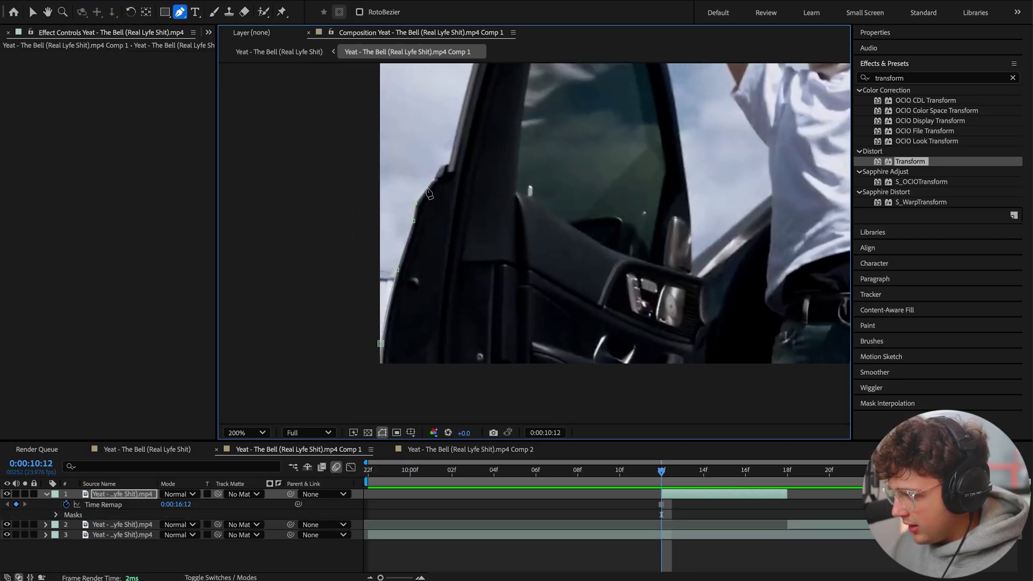
pyautogui.click(449, 163)
# - Continue the mask path over the tip of the open car door and down the window frame's far side
pyautogui.moveTo(464, 218); pyautogui.dragTo(436, 397)
pyautogui.moveTo(464, 185); pyautogui.dragTo(458, 221)
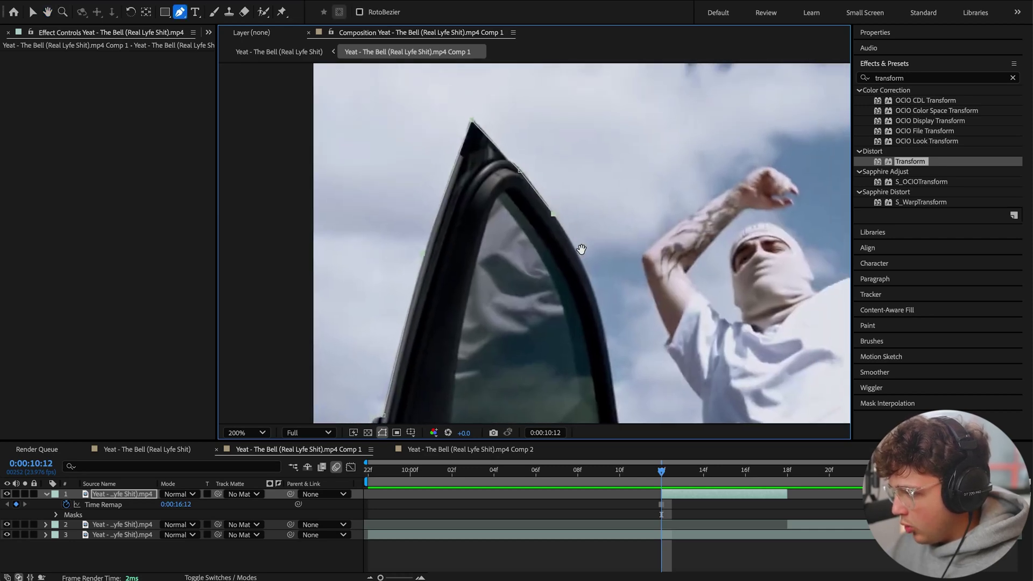
pyautogui.moveTo(581, 249); pyautogui.dragTo(532, 204)
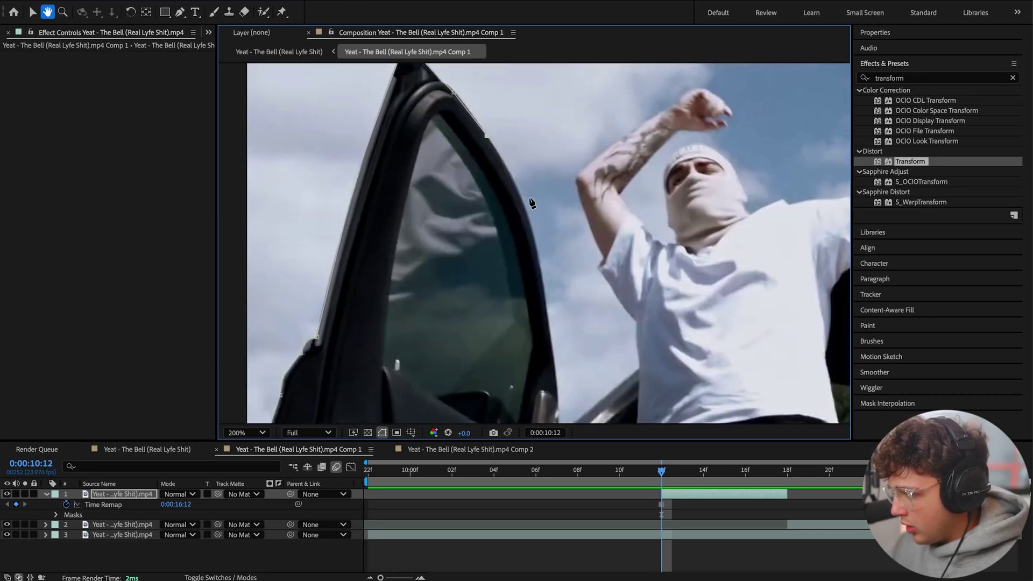
pyautogui.click(551, 342)
pyautogui.moveTo(559, 334); pyautogui.dragTo(523, 208)
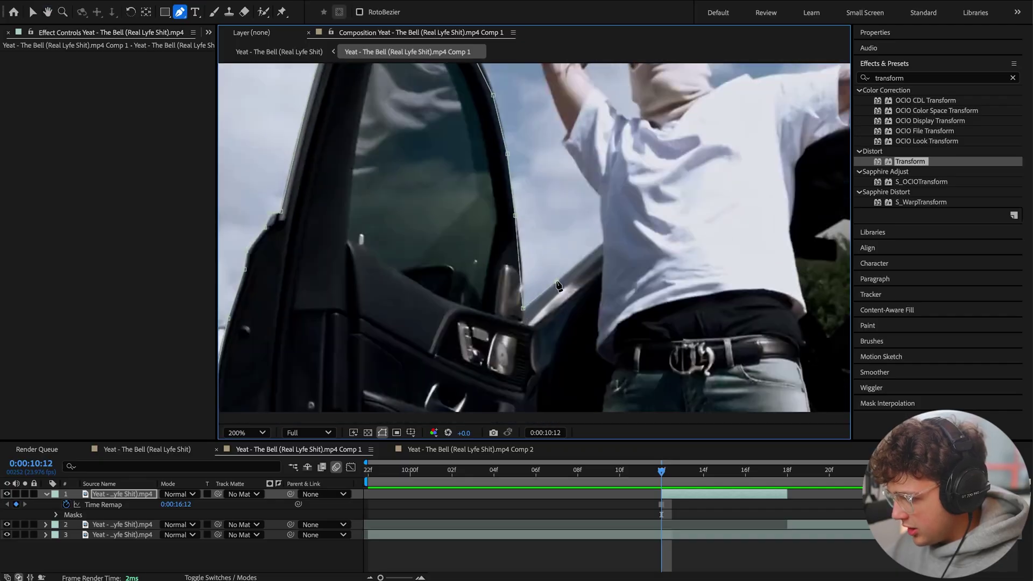
# - Continue the mask path from the car door gap up the man's torso and sleeve, around his elbow and along the raised forearm
pyautogui.click(600, 199)
pyautogui.click(601, 194)
pyautogui.moveTo(600, 191); pyautogui.dragTo(615, 273)
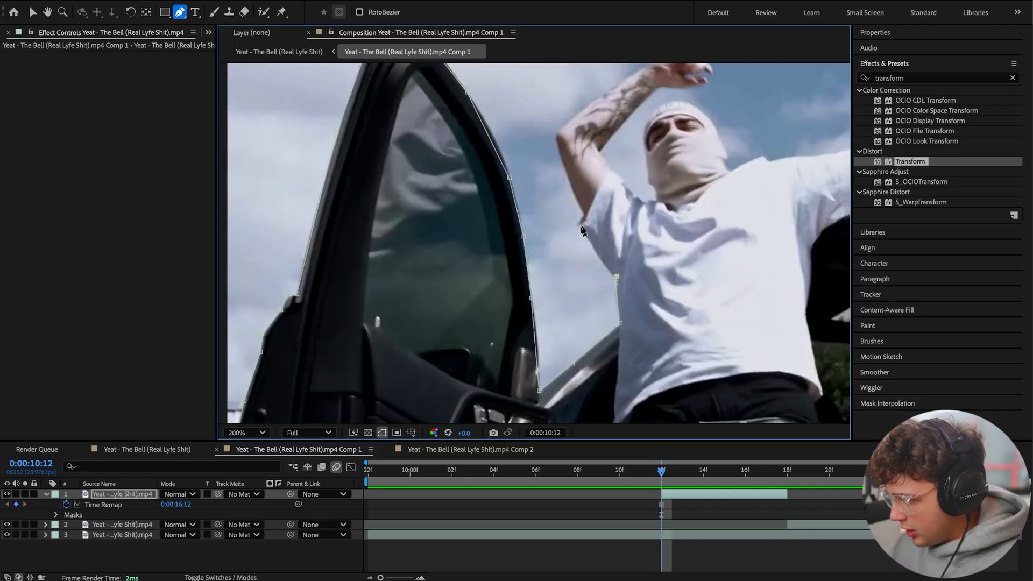
pyautogui.click(555, 135)
pyautogui.moveTo(599, 92); pyautogui.dragTo(525, 228)
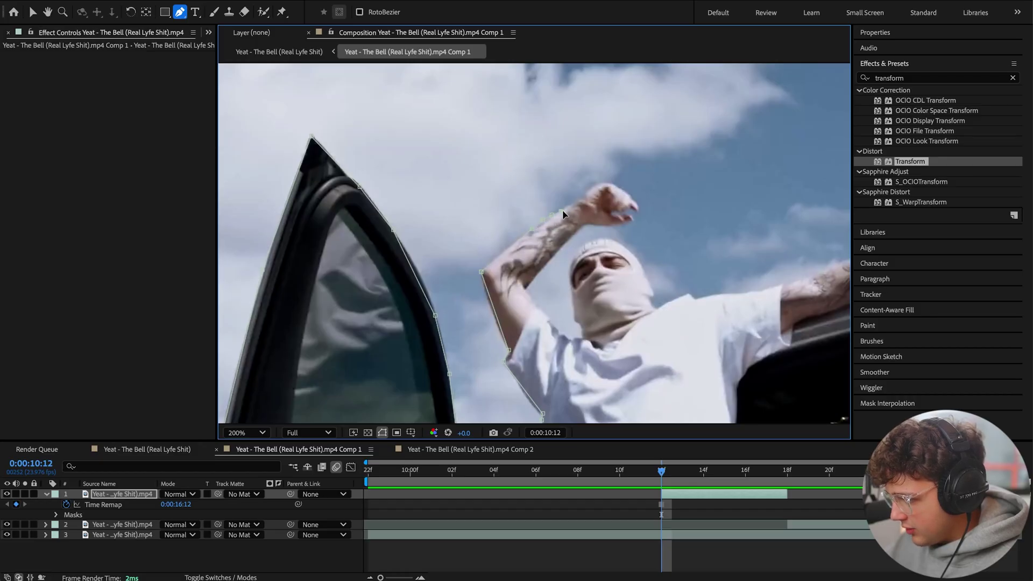
# - Trace the mask over the raised hand, head, outstretched arm and car roof rail, closing it outside the frame's lower edge
pyautogui.hscroll(10, 663, 200)
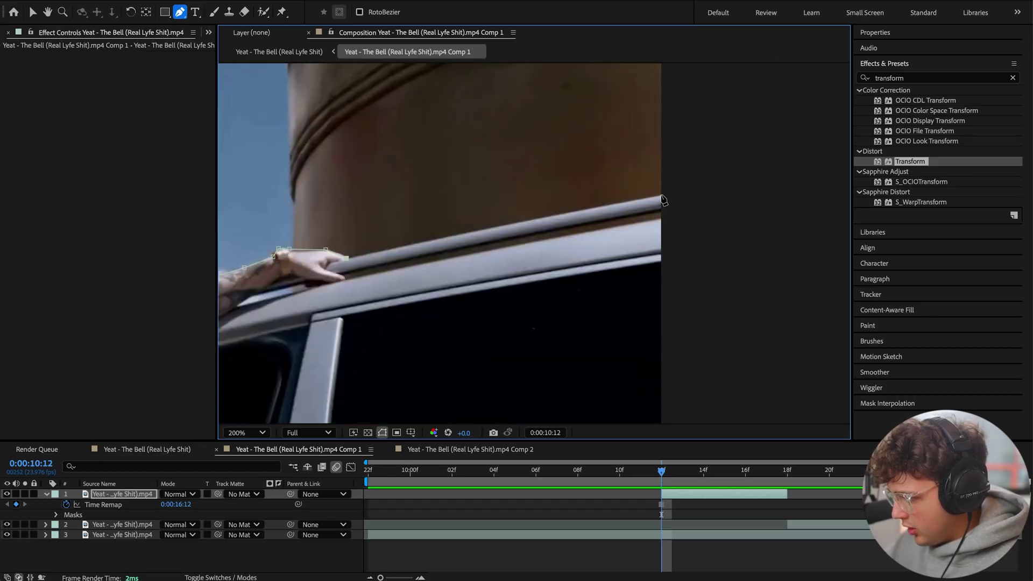
pyautogui.scroll(-4, 622, 300)
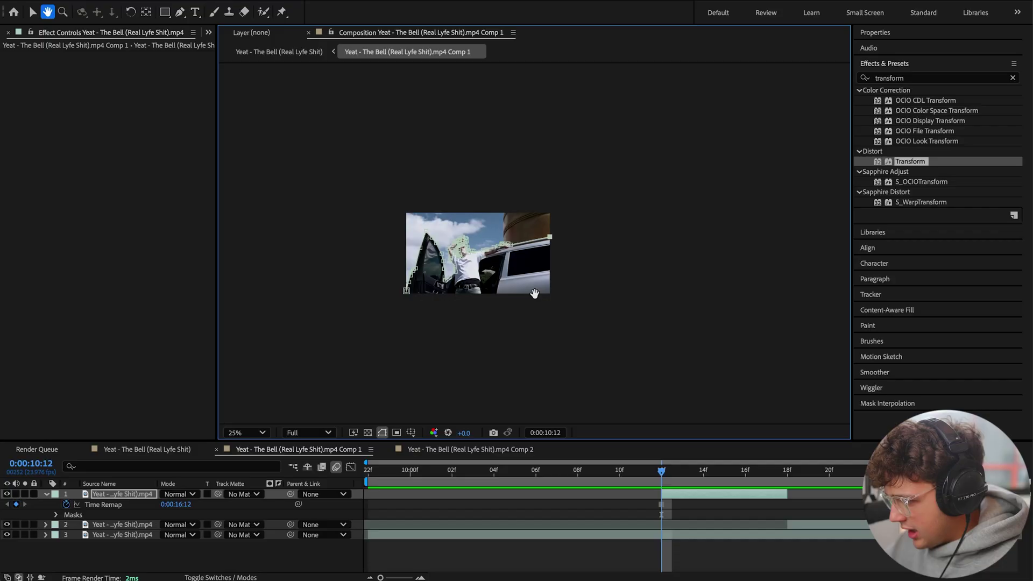
pyautogui.scroll(2, 592, 333)
pyautogui.click(574, 357)
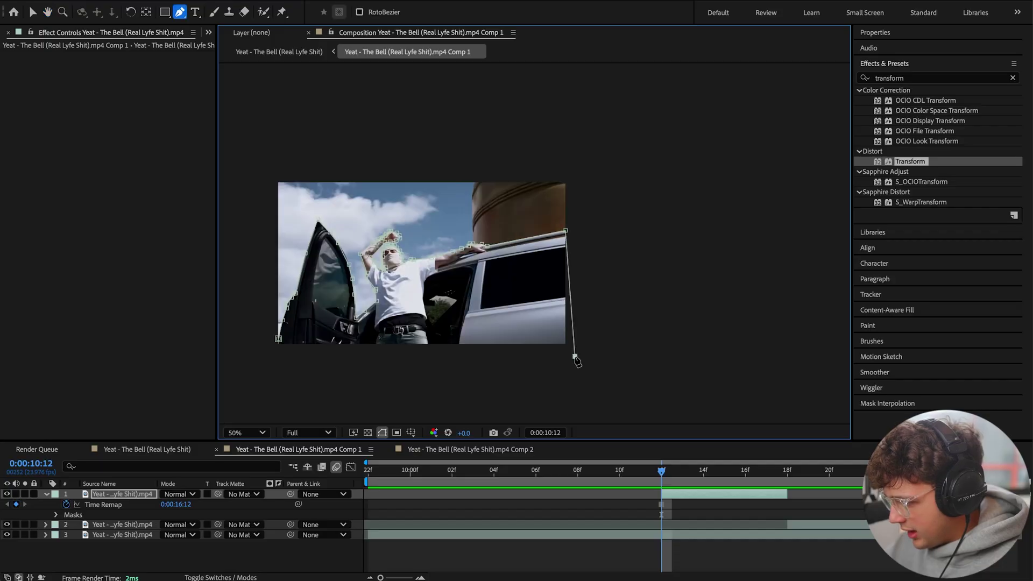
pyautogui.click(278, 340)
# - Expand Mask 1's properties on the frozen layer and set its Mask Feather to 11 pixels
pyautogui.scroll(3, 366, 299)
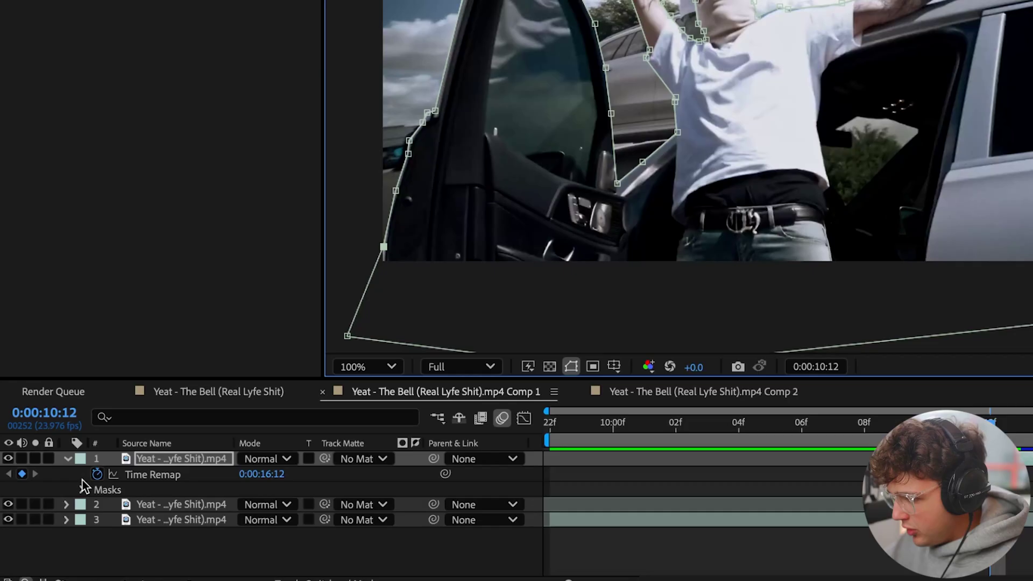
pyautogui.click(82, 491)
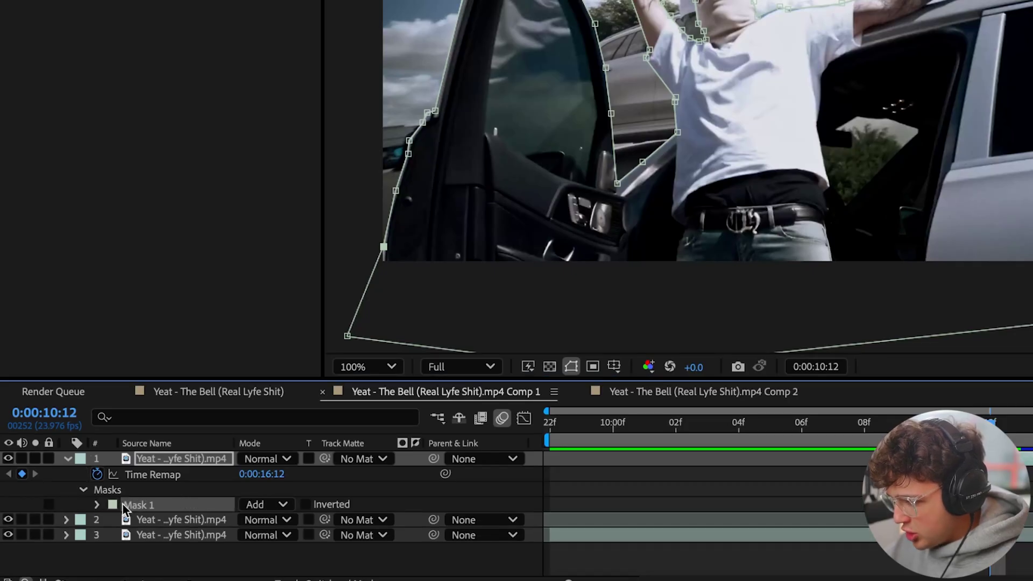
pyautogui.click(98, 505)
pyautogui.scroll(-2, 197, 516)
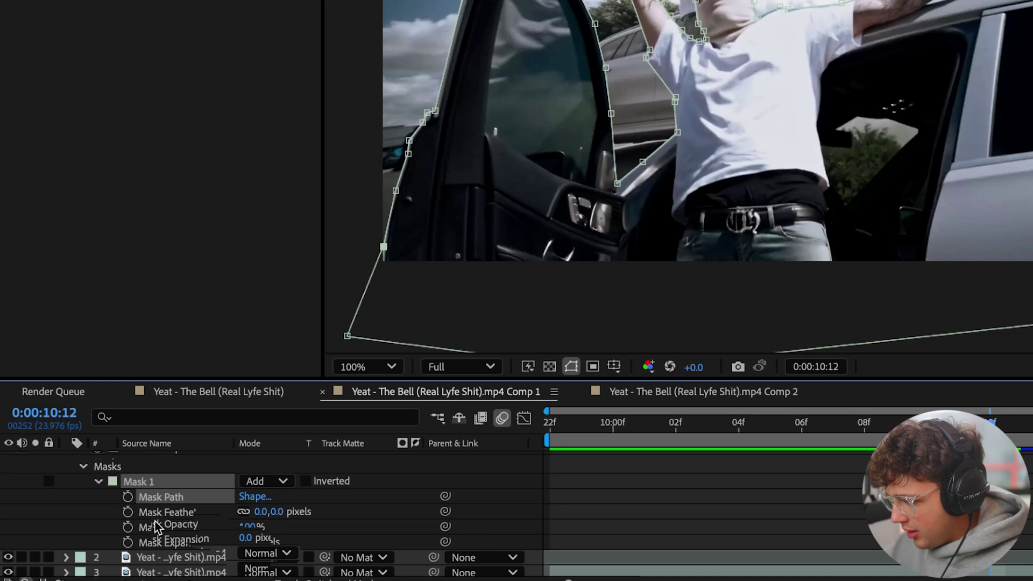
pyautogui.moveTo(261, 377); pyautogui.dragTo(273, 300)
pyautogui.moveTo(273, 463); pyautogui.dragTo(292, 466)
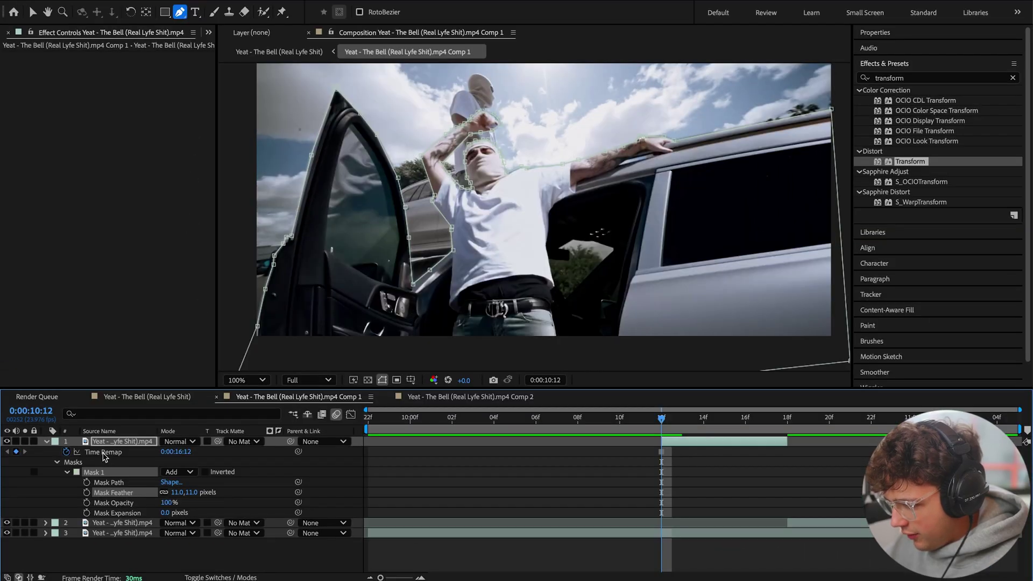
# - Contract the cutout's edge by setting Mask 1's Mask Expansion to -6.1 pixels
pyautogui.click(104, 453)
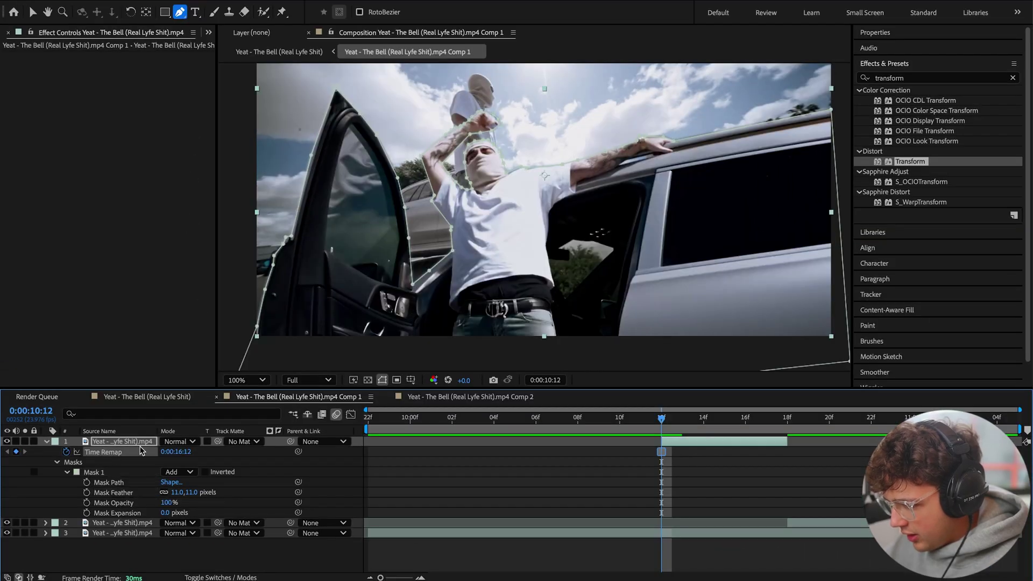
pyautogui.click(118, 526)
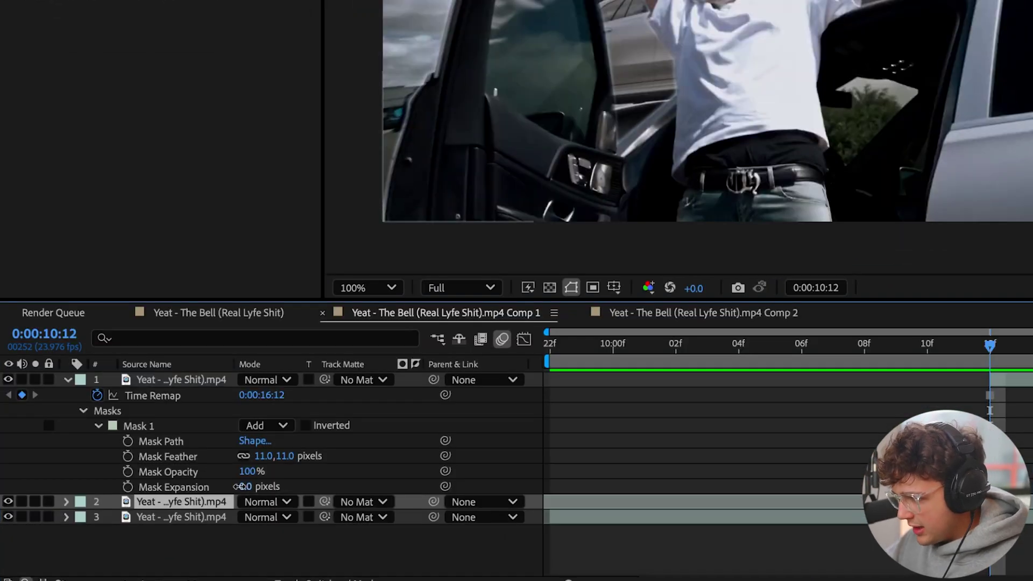
pyautogui.moveTo(241, 487); pyautogui.dragTo(230, 487)
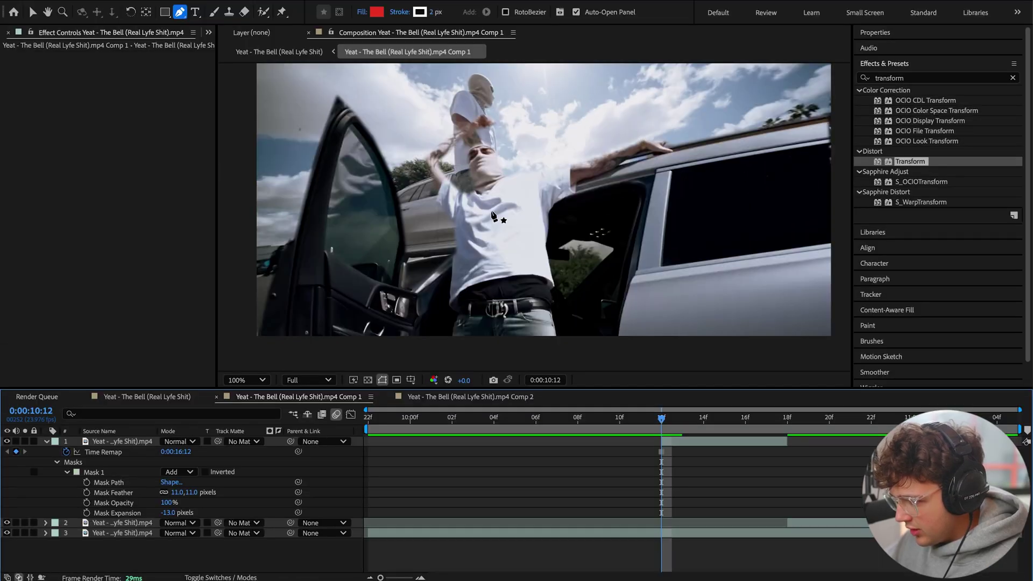
pyautogui.press('pagedown')
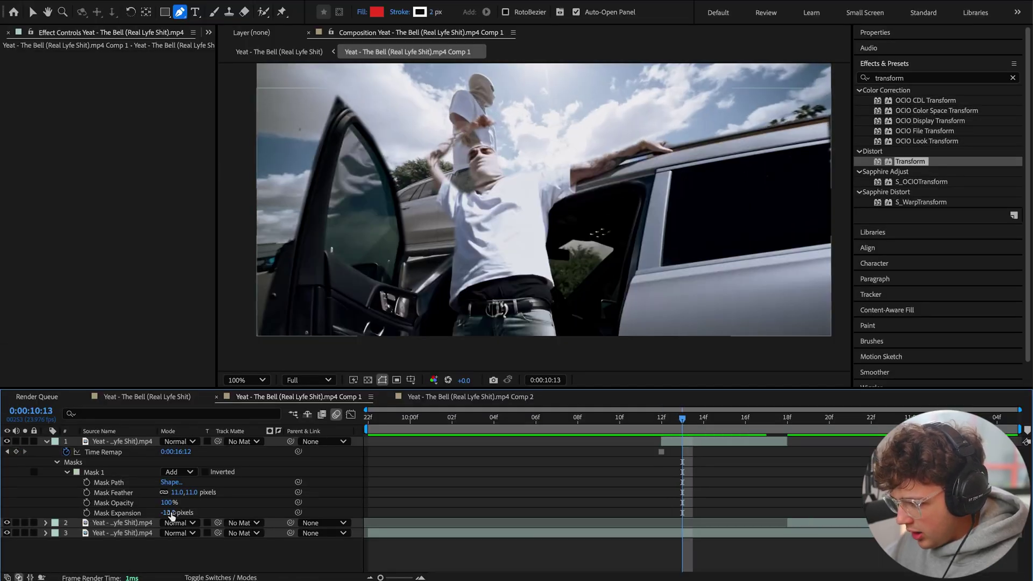
pyautogui.moveTo(171, 515); pyautogui.dragTo(214, 511)
pyautogui.click(269, 540)
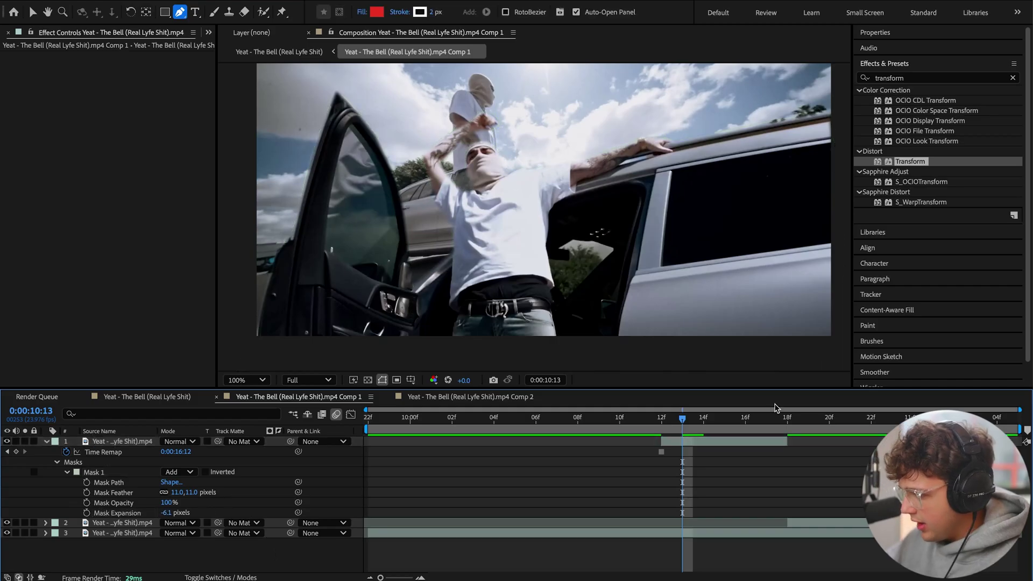
# - Return to 0:00:10:12 and enable motion blur and 3D for the frozen layer
pyautogui.click(662, 425)
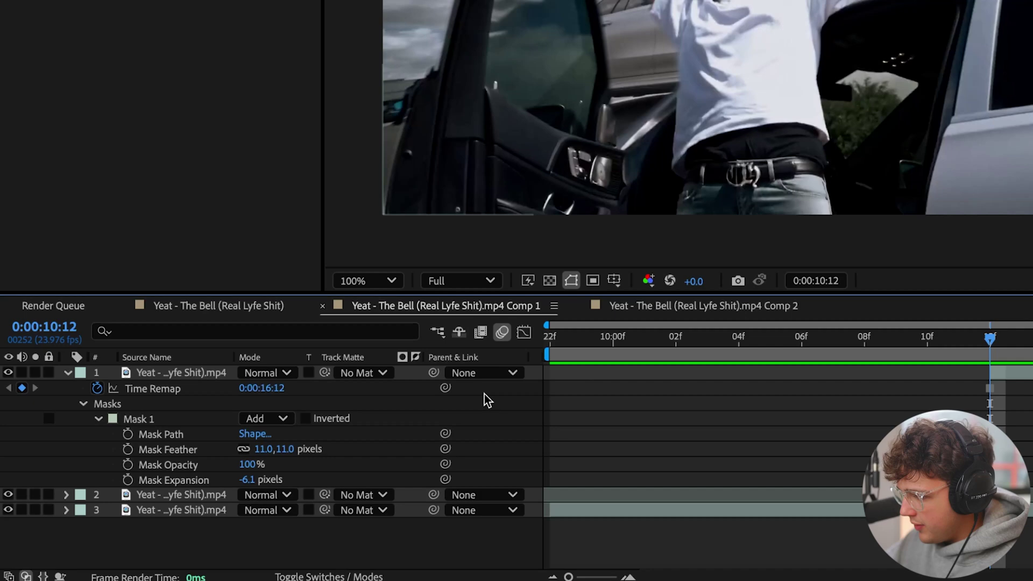
pyautogui.click(505, 346)
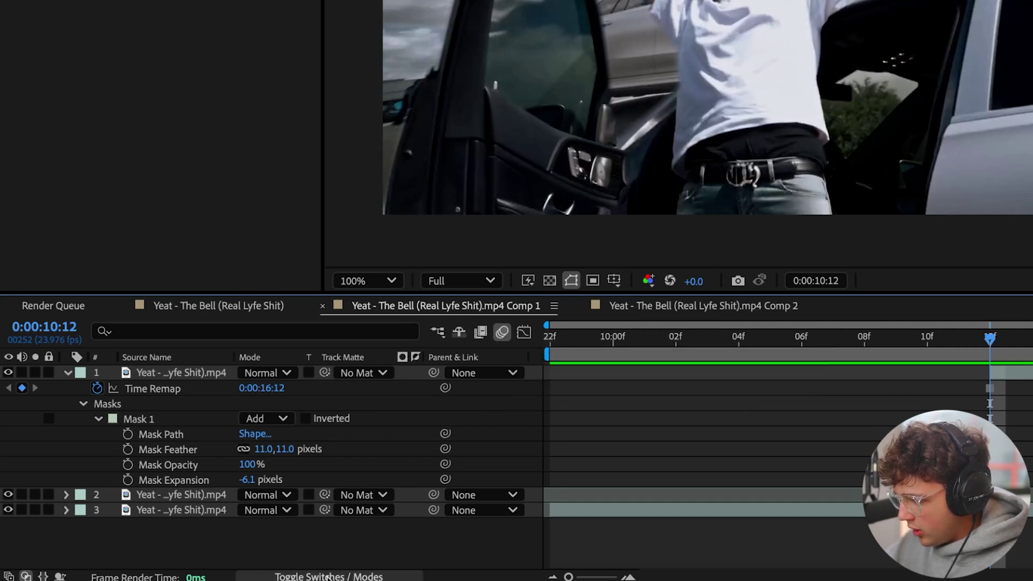
pyautogui.click(360, 577)
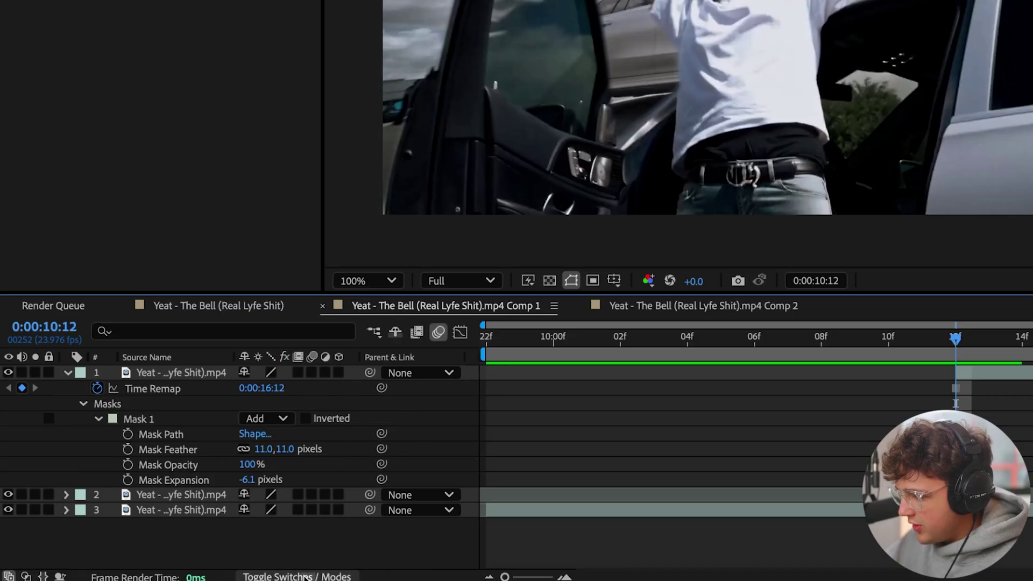
pyautogui.click(311, 372)
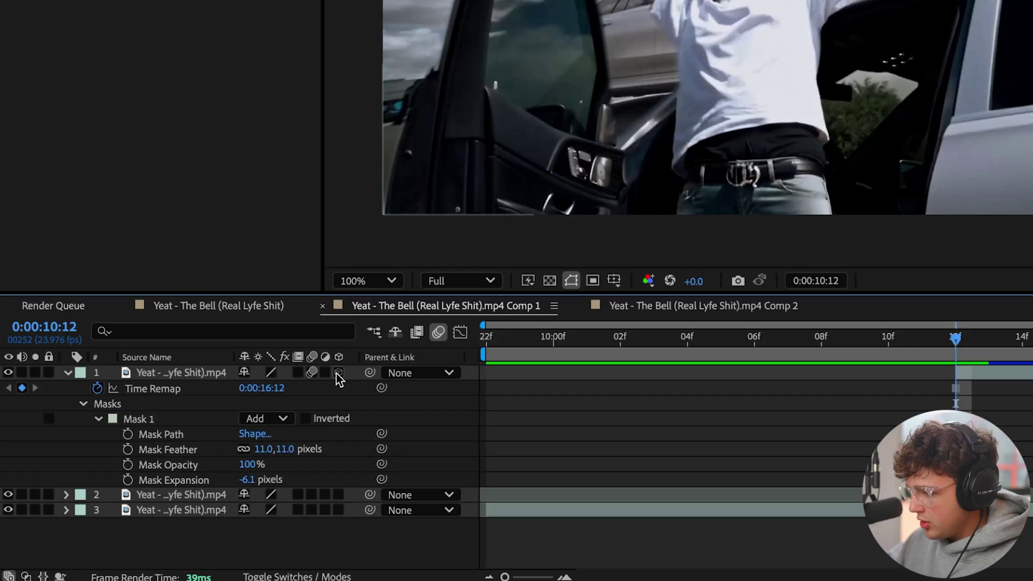
pyautogui.click(337, 372)
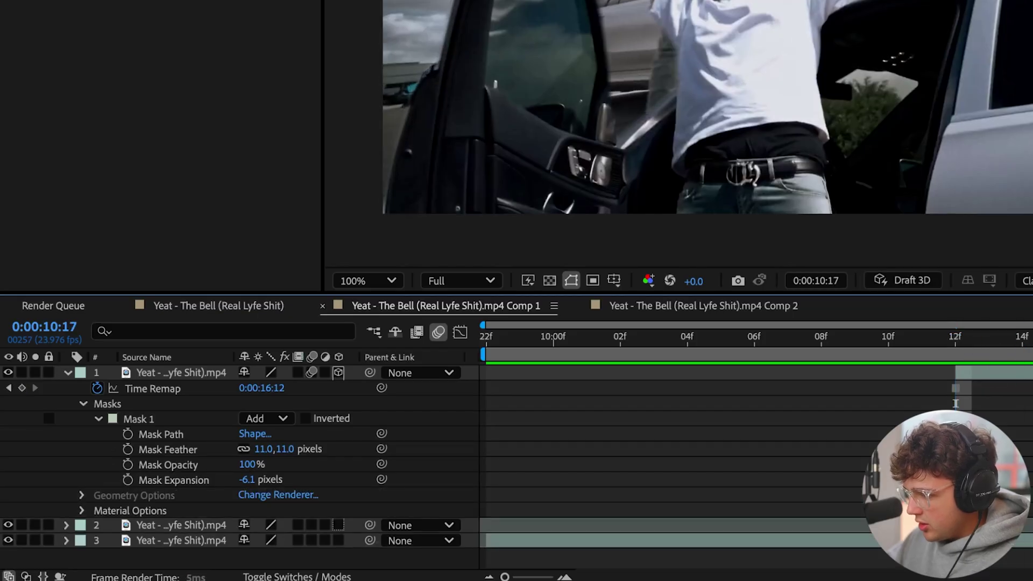
# - Add Position and Scale keyframes to the frozen layer at 0:00:10:12
pyautogui.moveTo(1032, 349); pyautogui.dragTo(962, 354)
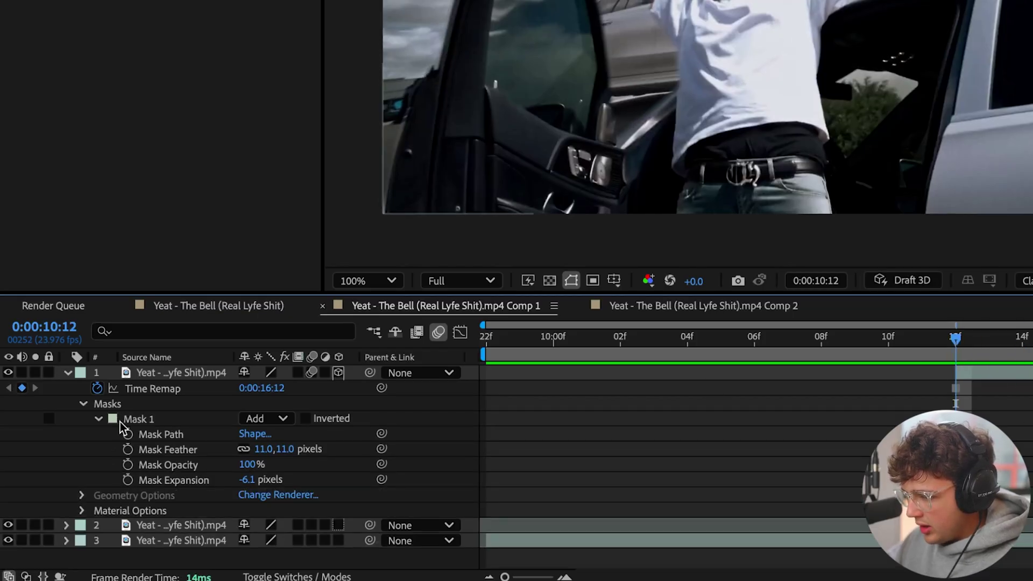
pyautogui.click(81, 405)
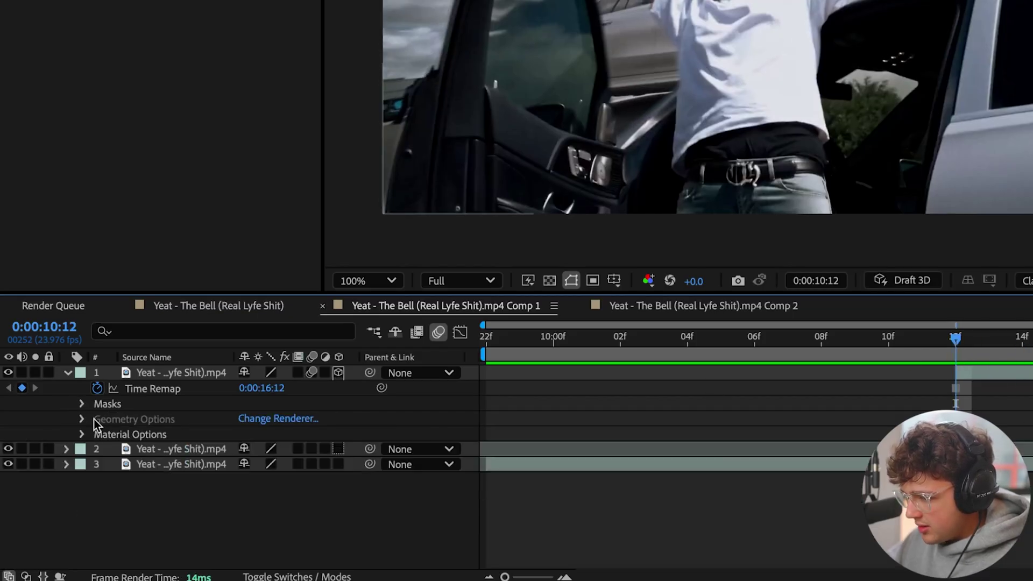
pyautogui.click(67, 373)
pyautogui.click(175, 375)
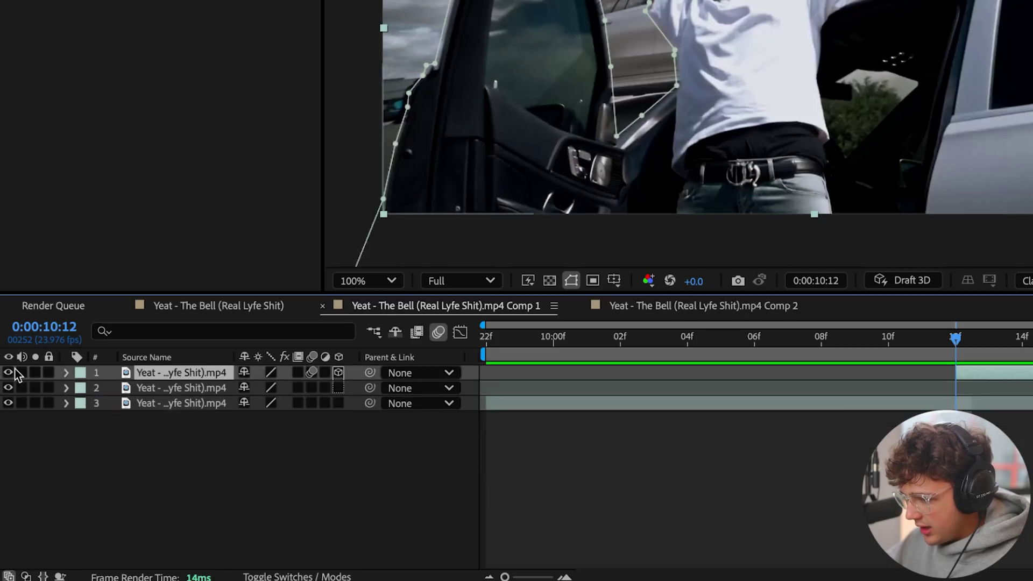
pyautogui.click(68, 373)
pyautogui.click(82, 419)
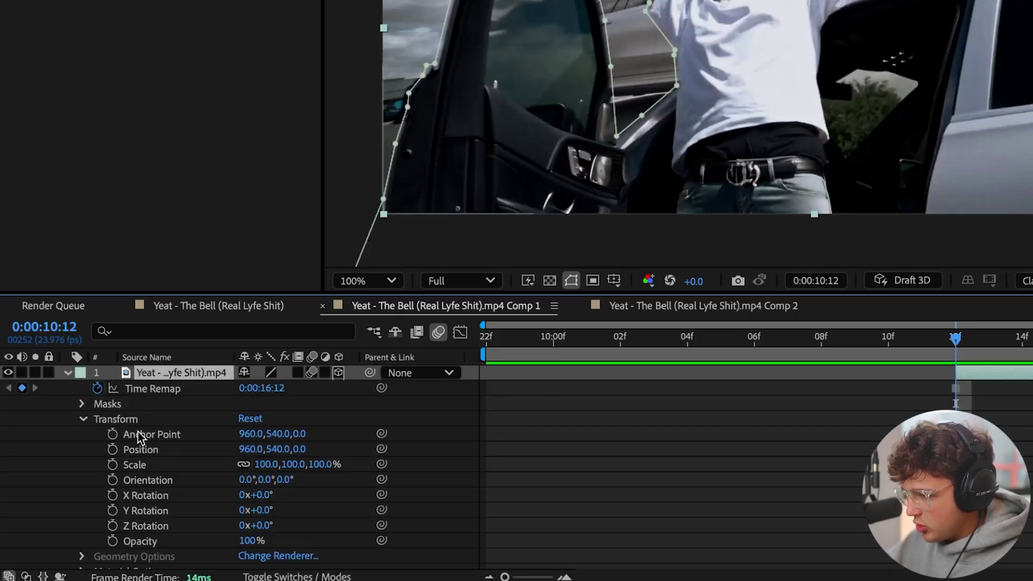
pyautogui.click(112, 449)
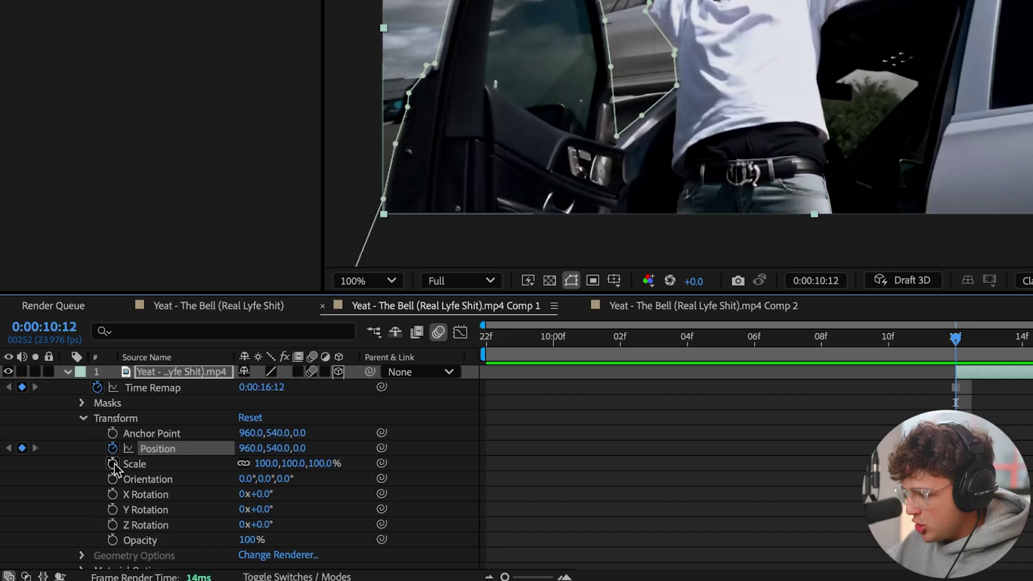
pyautogui.click(113, 464)
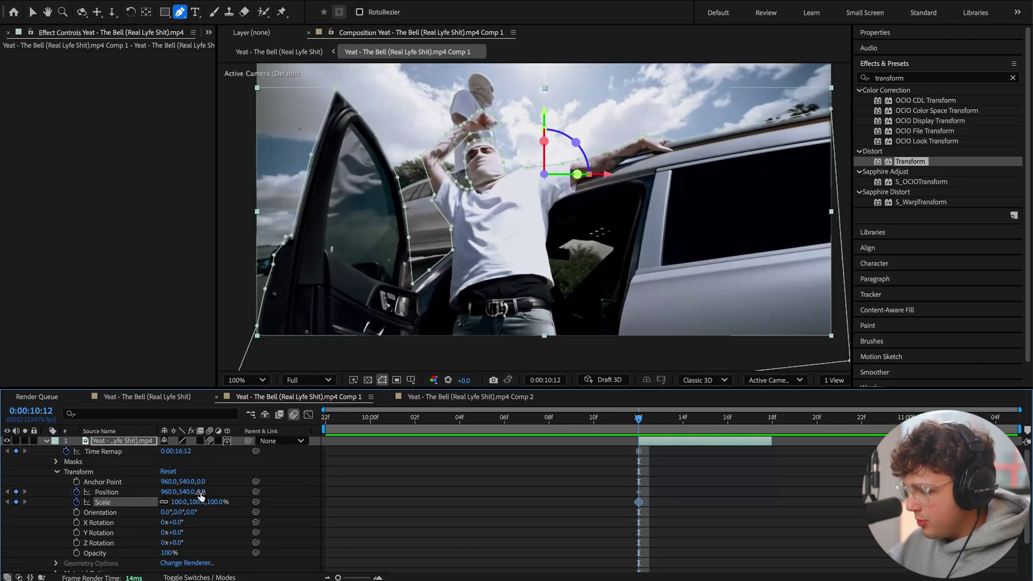
# - Lower the cutout to Y position 1195 at 0:00:10:12, and reset its Position at 0:00:10:17 to keyframe the rise
pyautogui.moveTo(186, 492); pyautogui.dragTo(588, 475)
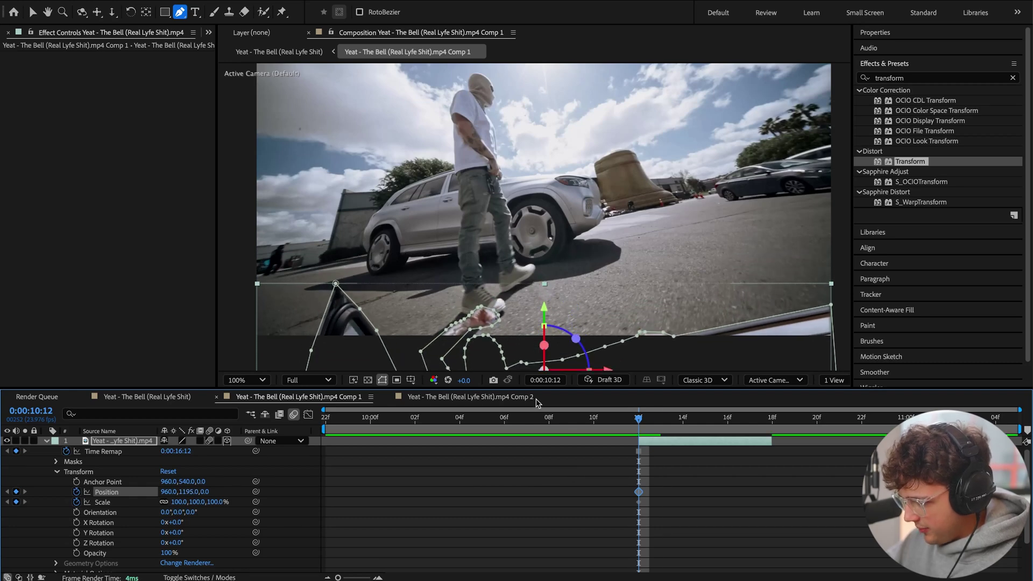
pyautogui.moveTo(638, 418); pyautogui.dragTo(750, 420)
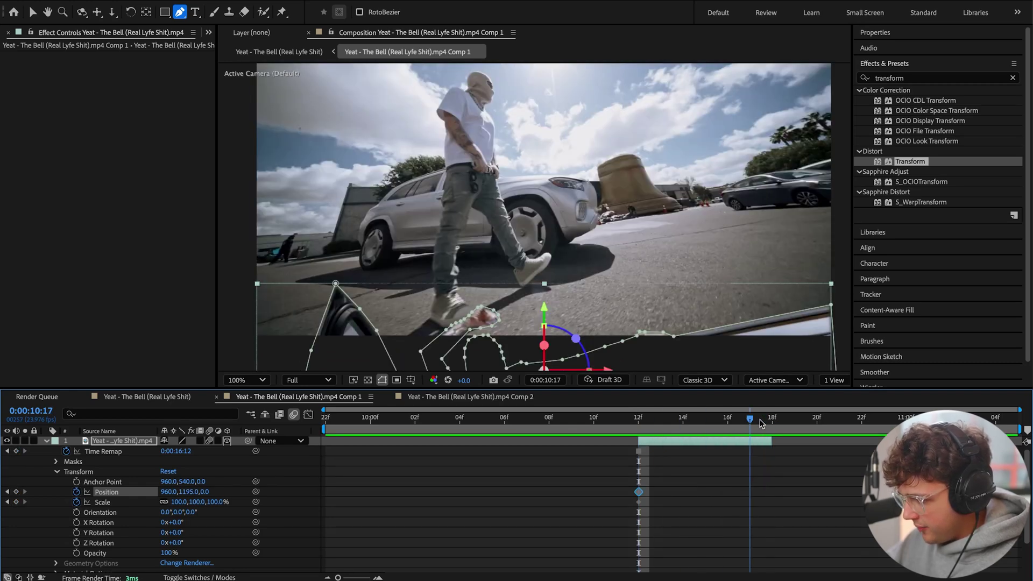
pyautogui.rightClick(130, 491)
pyautogui.click(154, 517)
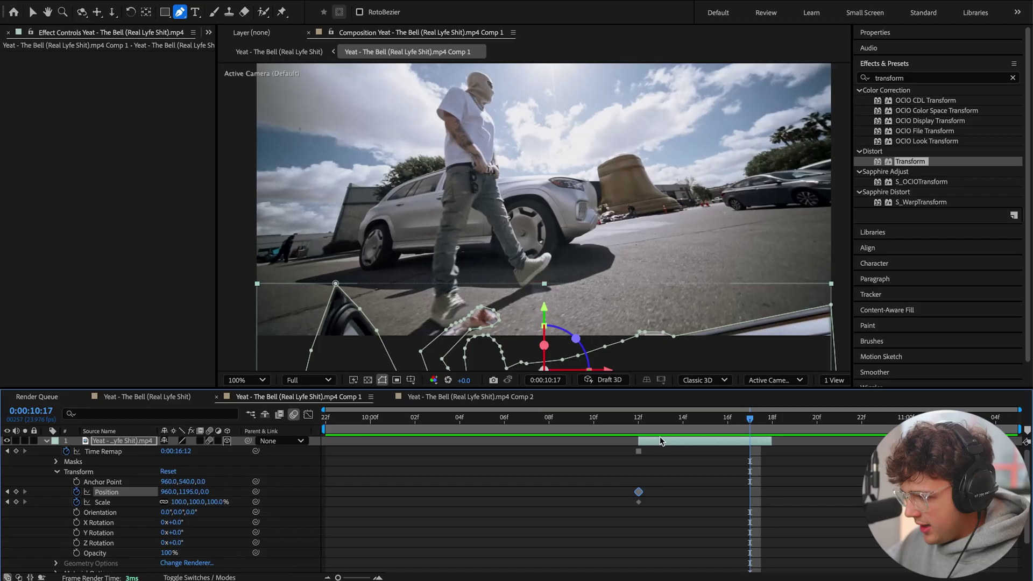
# - Preview the cutout's upward slide by playing and scrubbing around 0:00:10:12
pyautogui.click(618, 418)
pyautogui.press('space')
pyautogui.press('space')
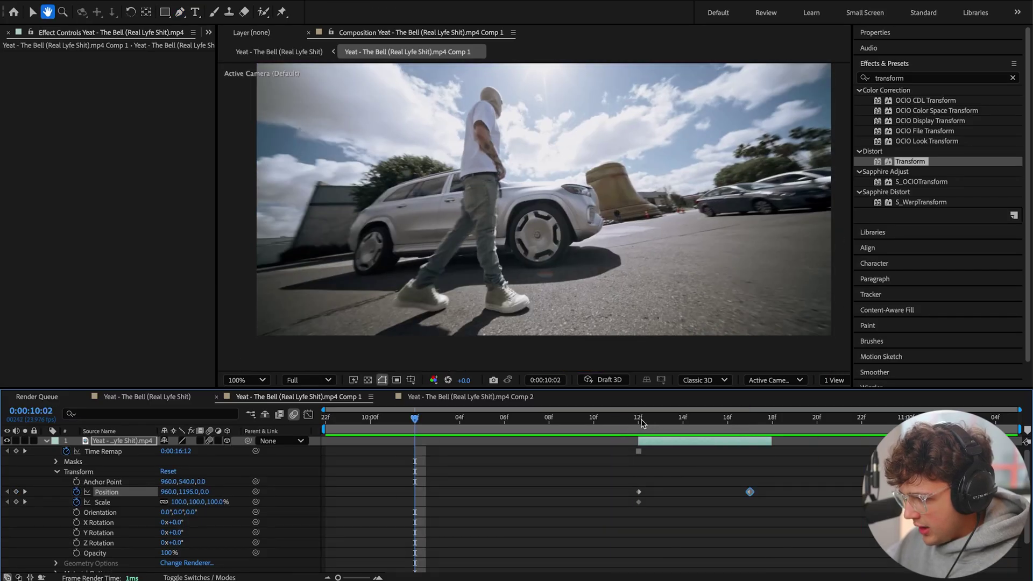
pyautogui.moveTo(637, 423); pyautogui.dragTo(683, 422)
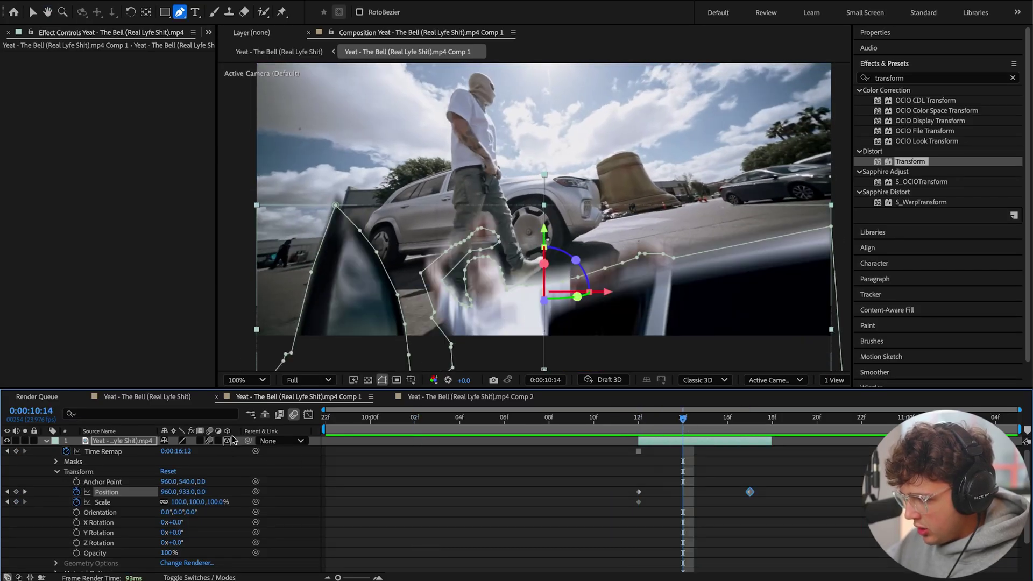
pyautogui.click(596, 419)
pyautogui.press('space')
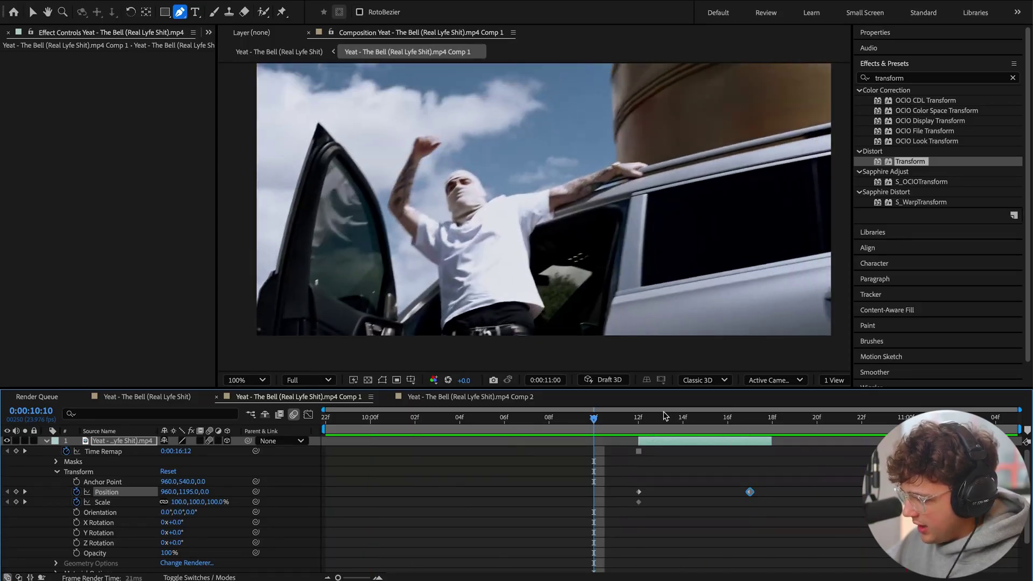
# - Move the ending Position keyframe to 0:00:10:18 and apply Easy Ease to both Position keyframes
pyautogui.click(639, 423)
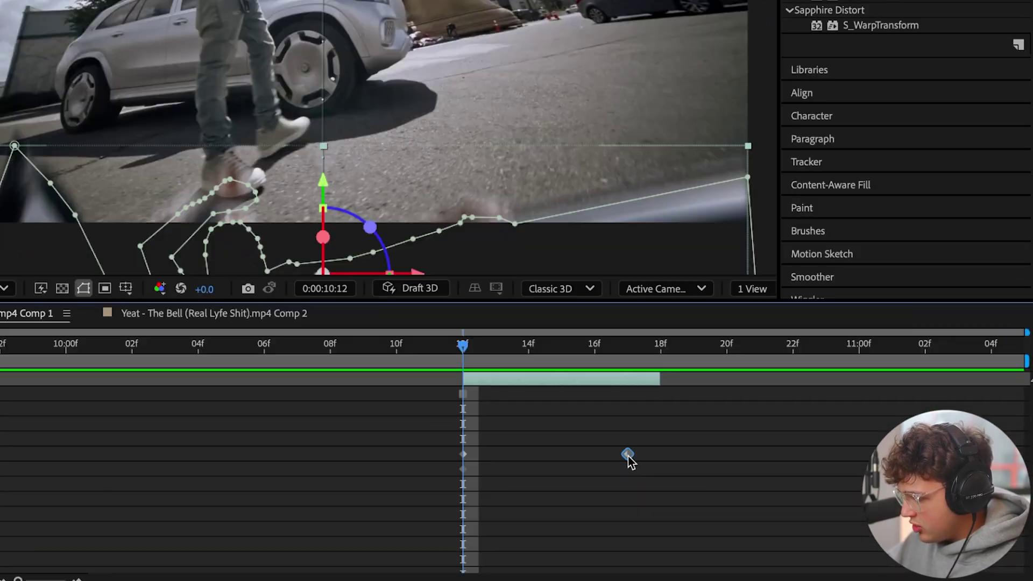
pyautogui.moveTo(751, 493); pyautogui.dragTo(766, 494)
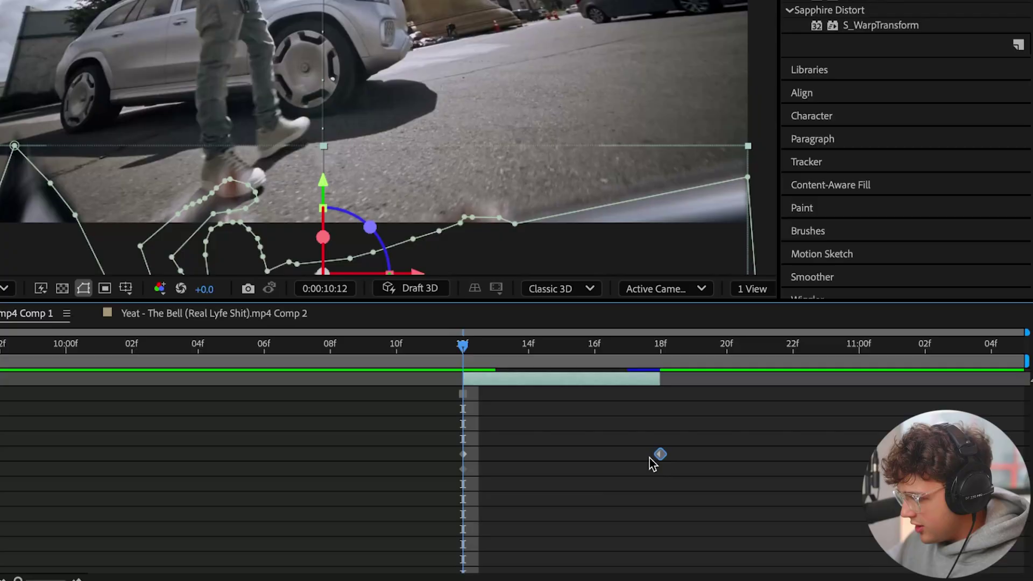
pyautogui.moveTo(740, 442); pyautogui.dragTo(464, 456)
pyautogui.rightClick(464, 456)
pyautogui.moveTo(538, 579)
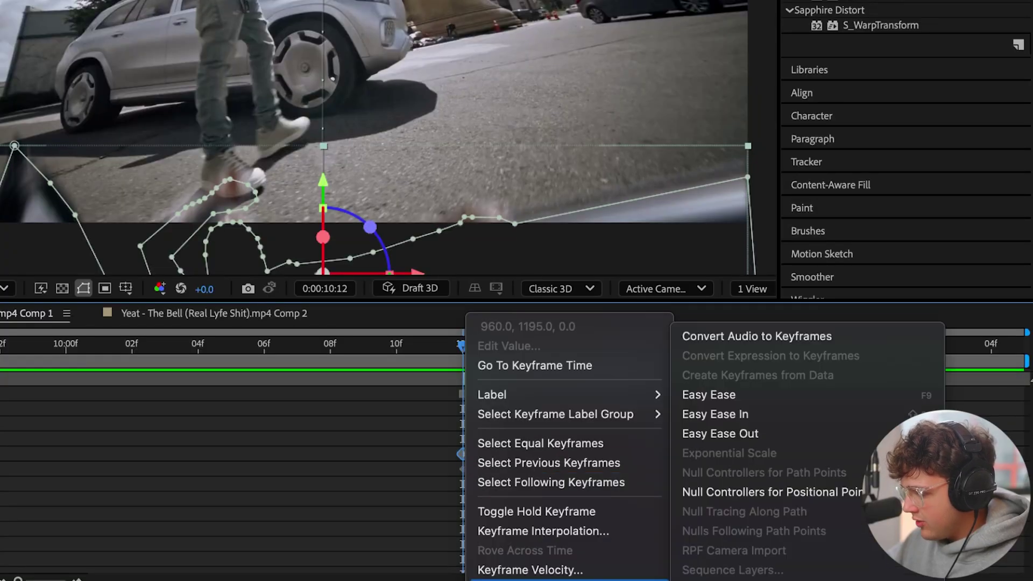
pyautogui.click(709, 394)
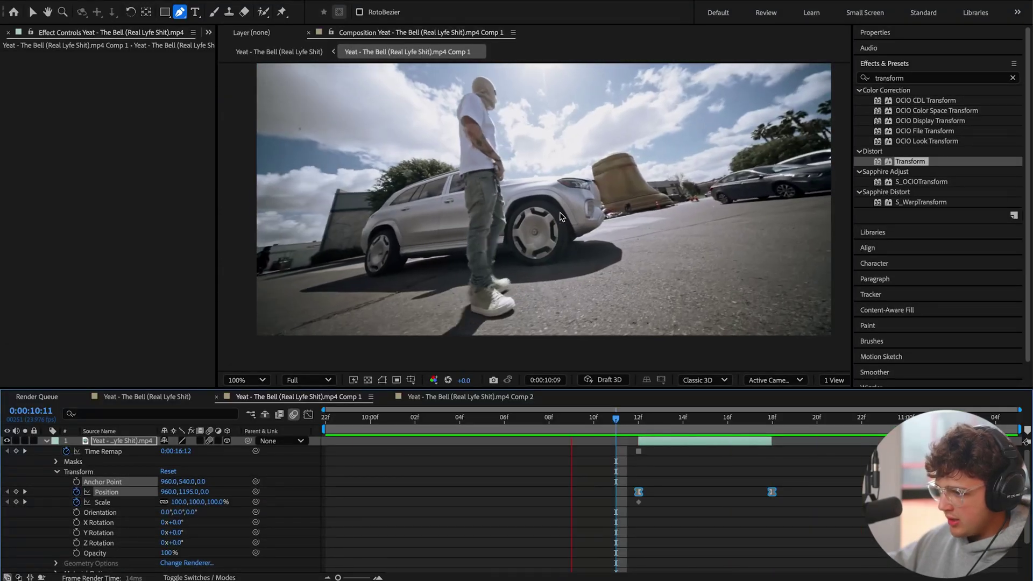
# - Duplicate the incoming clip's layer that starts at 0:00:10:18 and freeze the duplicate on that frame
pyautogui.press('space')
pyautogui.moveTo(668, 417); pyautogui.dragTo(760, 418)
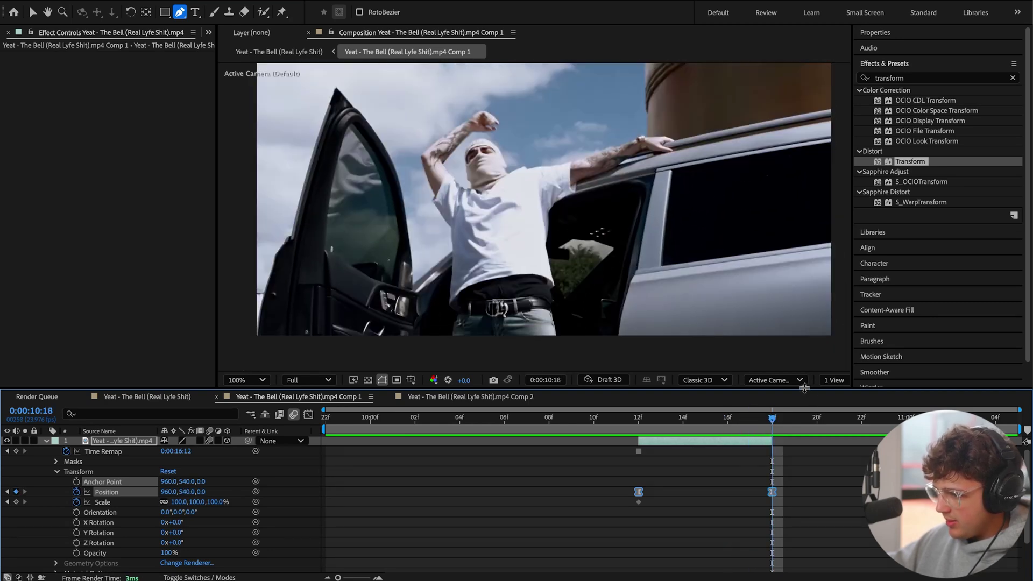
pyautogui.click(46, 441)
pyautogui.click(785, 452)
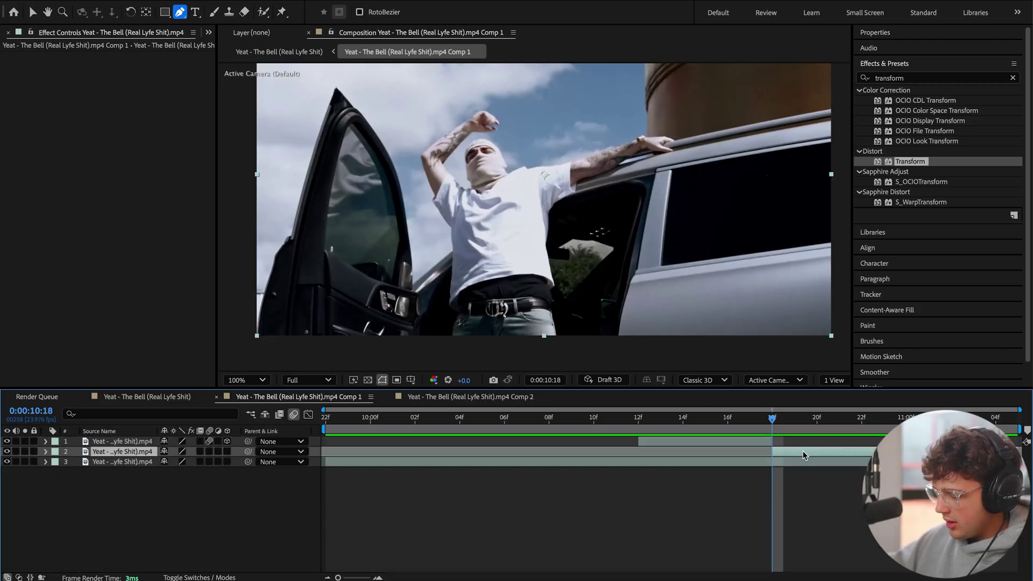
pyautogui.hotkey('ctrl', 'd')
pyautogui.rightClick(787, 451)
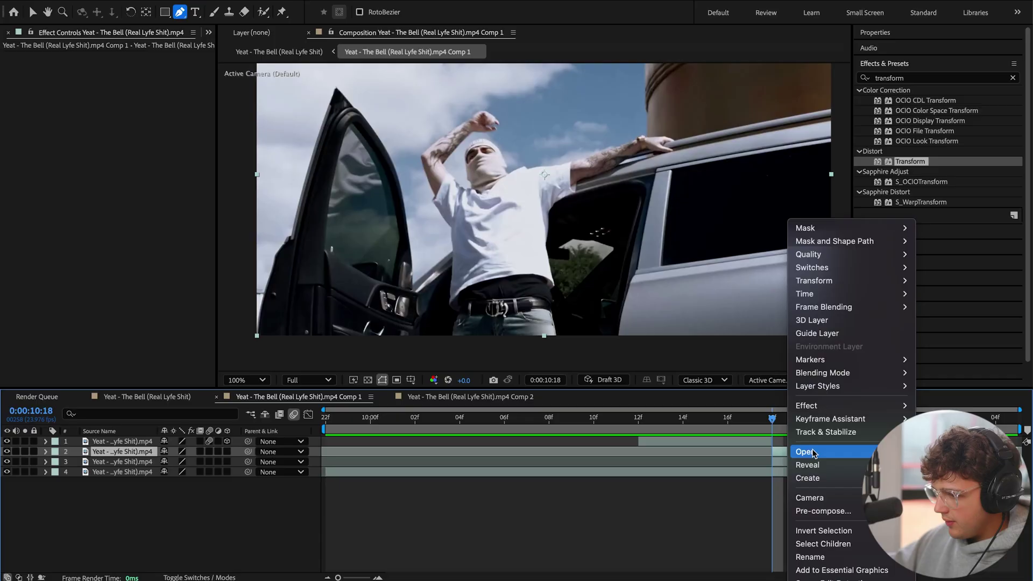
pyautogui.moveTo(832, 295)
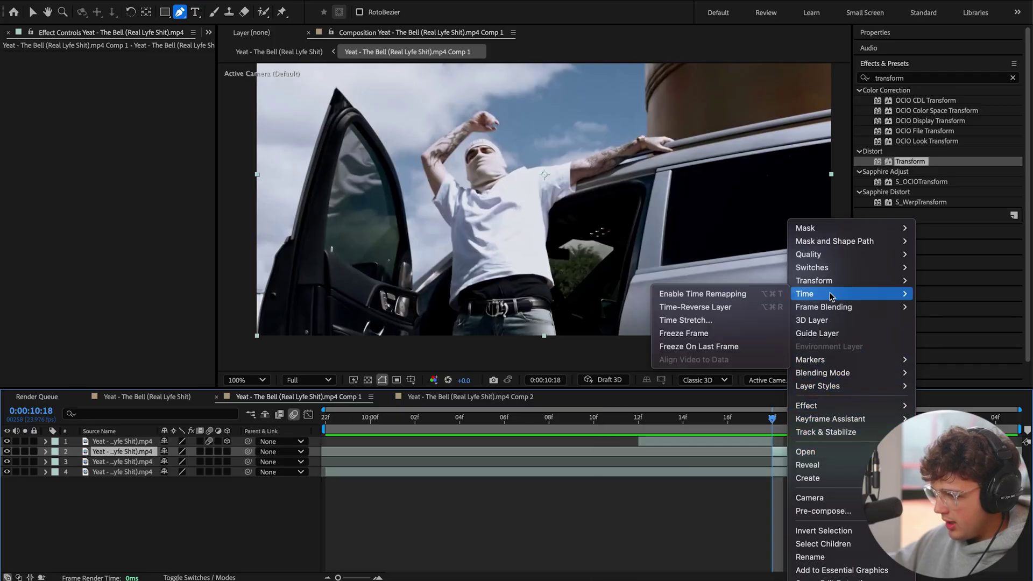
pyautogui.click(699, 334)
# - Extend the frozen duplicate's start back to 0:00:10:15 and remove the part after 0:00:10:18
pyautogui.moveTo(767, 450); pyautogui.dragTo(700, 449)
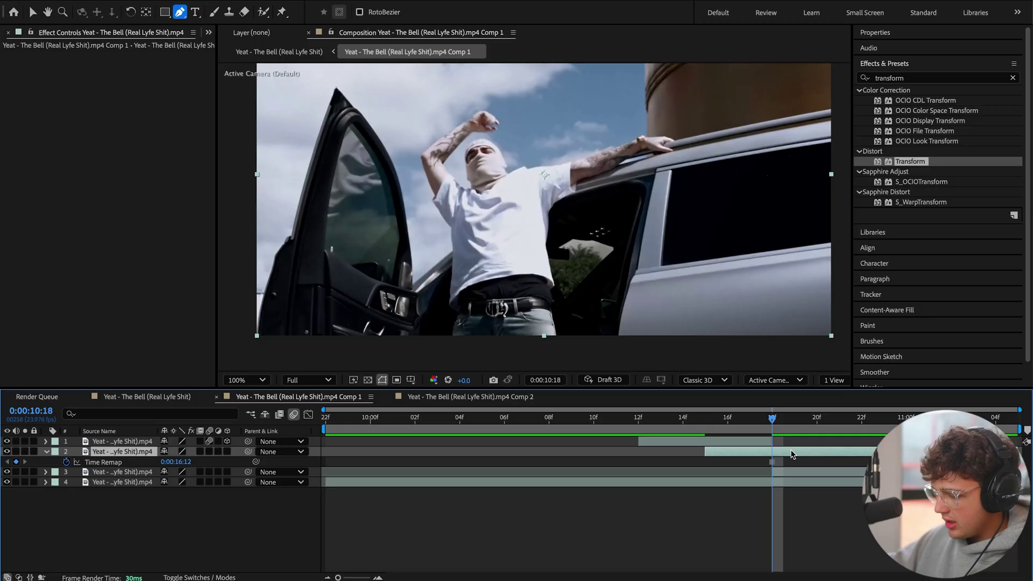
pyautogui.hotkey('ctrl', 'shift', 'd')
pyautogui.press('Delete')
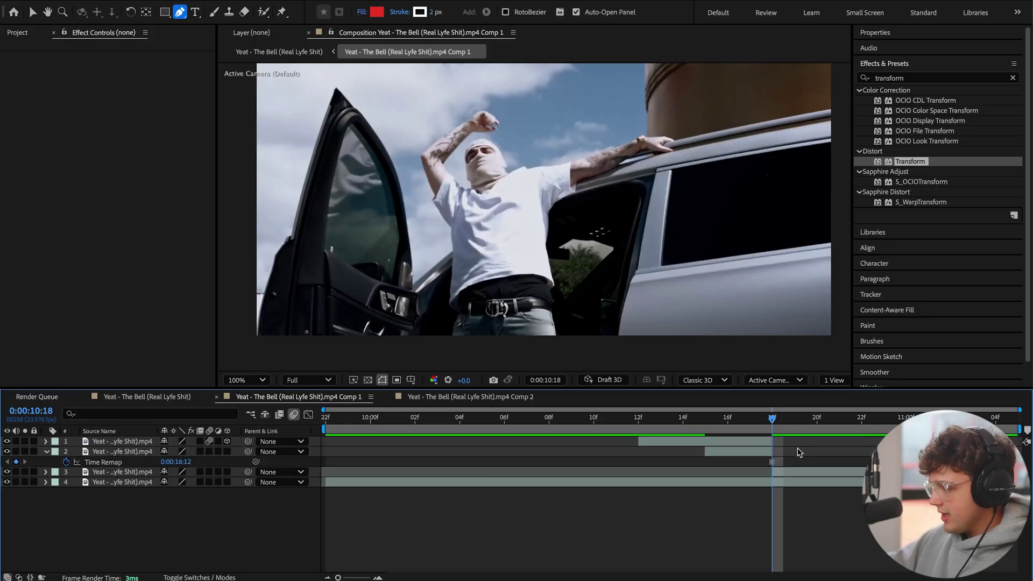
# - Keyframe the new frozen layer's Opacity from 0% at 0:00:10:15 to 100% at 0:00:10:18, and scrub through the fade
pyautogui.moveTo(765, 419); pyautogui.dragTo(709, 421)
pyautogui.click(723, 450)
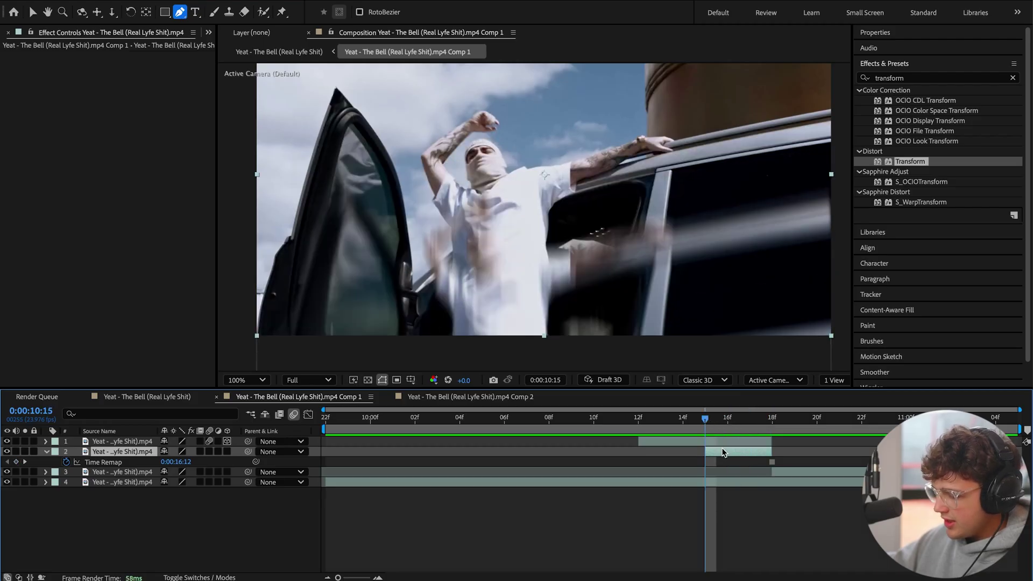
pyautogui.hotkey('ctrl', 't')
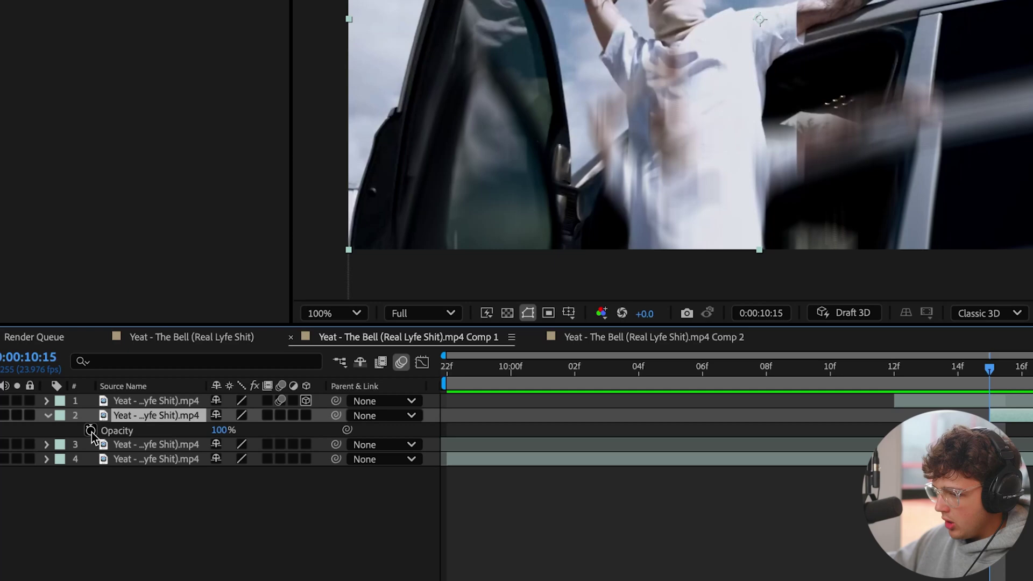
pyautogui.click(90, 430)
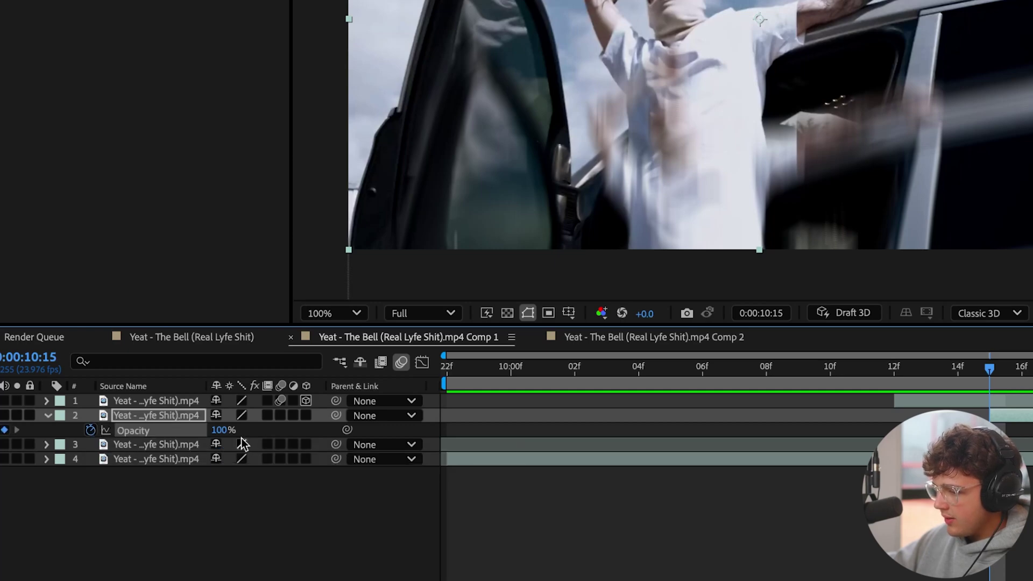
pyautogui.moveTo(211, 427); pyautogui.dragTo(125, 428)
pyautogui.moveTo(581, 370); pyautogui.dragTo(654, 372)
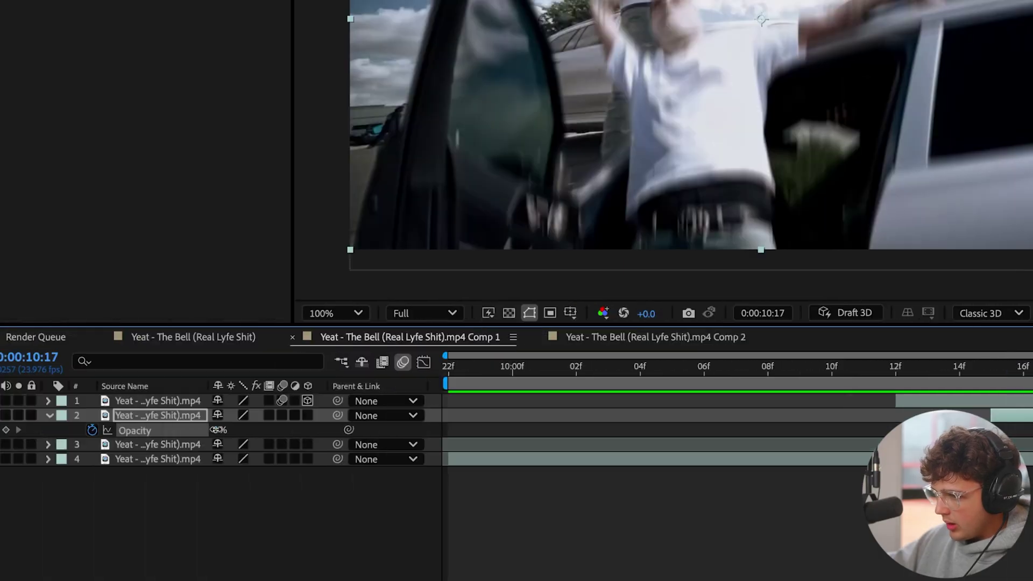
pyautogui.moveTo(214, 431); pyautogui.dragTo(454, 428)
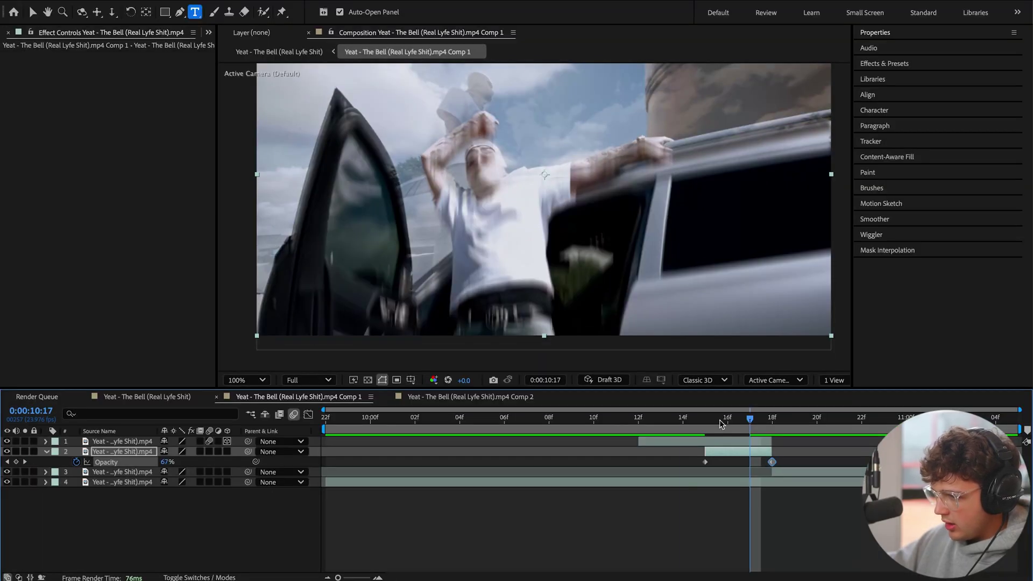
pyautogui.moveTo(721, 423); pyautogui.dragTo(754, 434)
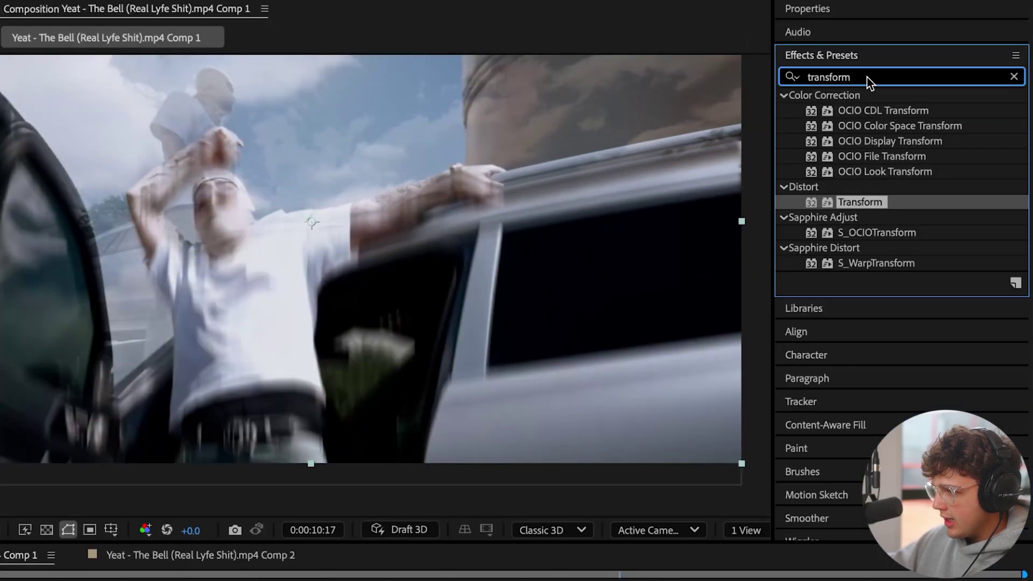
# - Apply Gaussian Blur to the fading frozen layer with Blurriness 28.8 and Repeat Edge Pixels off, and preview it
pyautogui.moveTo(867, 77); pyautogui.dragTo(760, 77)
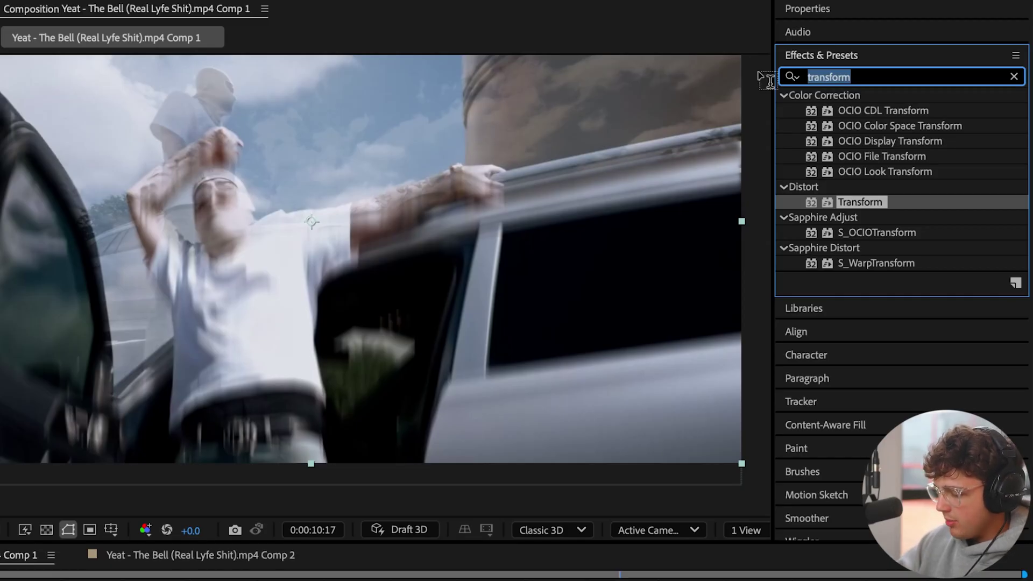
pyautogui.write('blur')
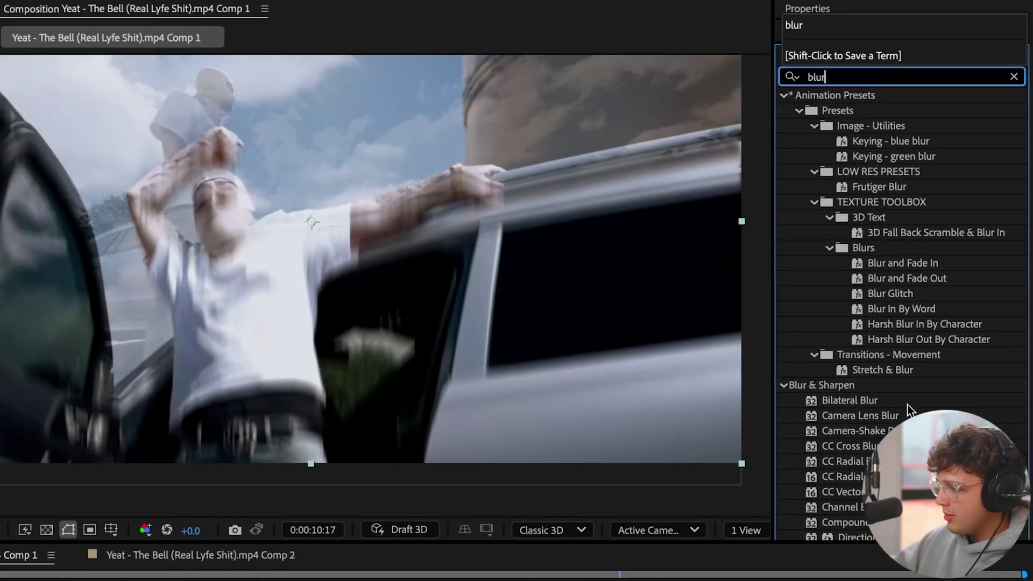
pyautogui.scroll(-2, 910, 410)
pyautogui.scroll(-8, 887, 215)
pyautogui.scroll(1, 888, 216)
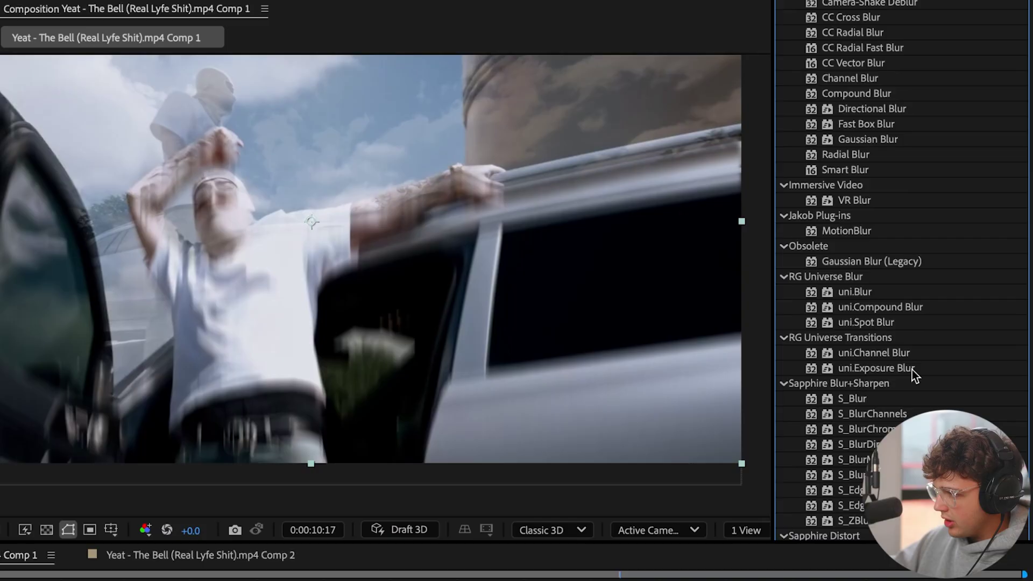
pyautogui.click(869, 175)
pyautogui.moveTo(872, 175); pyautogui.dragTo(614, 409)
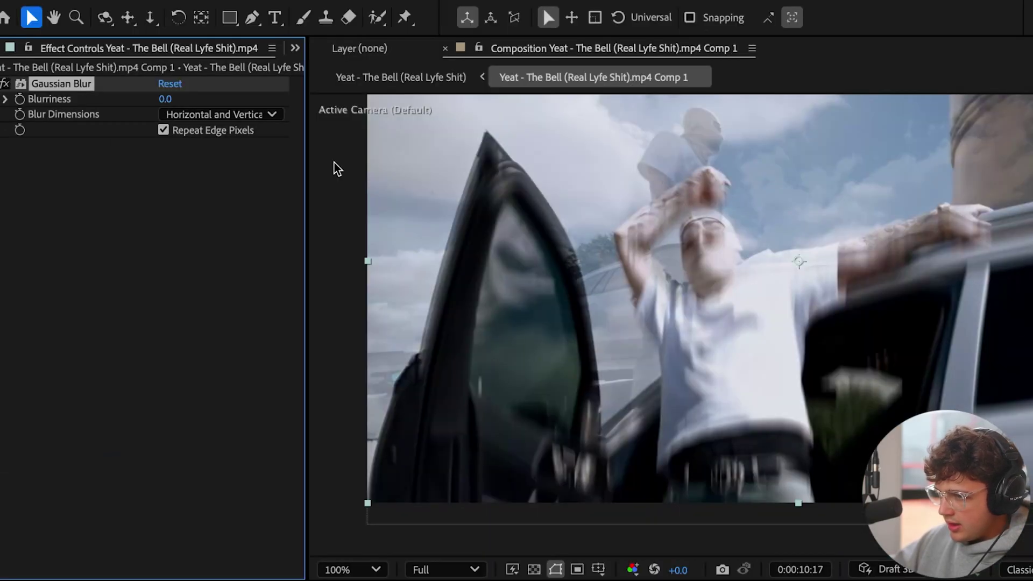
pyautogui.moveTo(210, 103); pyautogui.dragTo(343, 103)
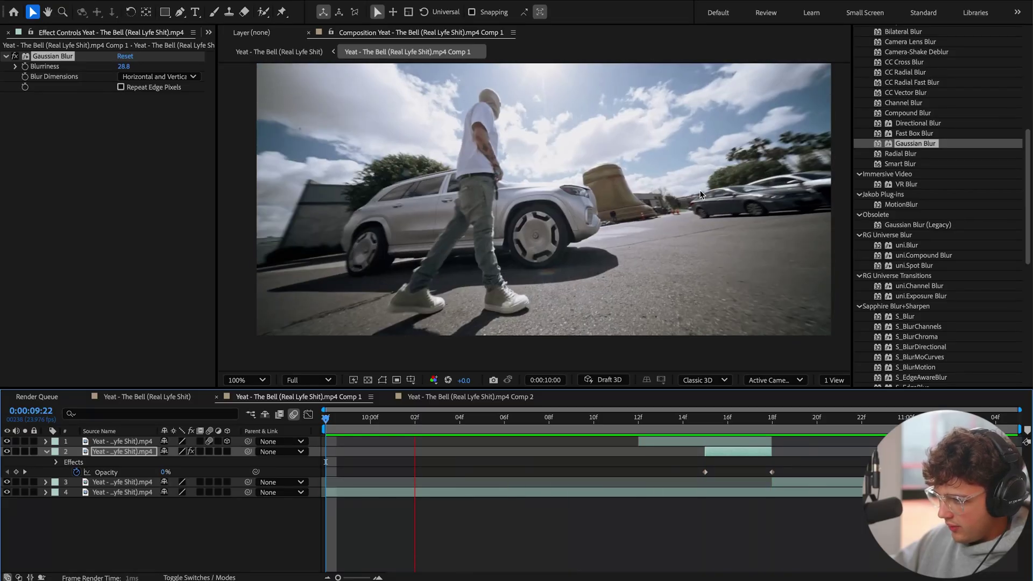
pyautogui.press('space')
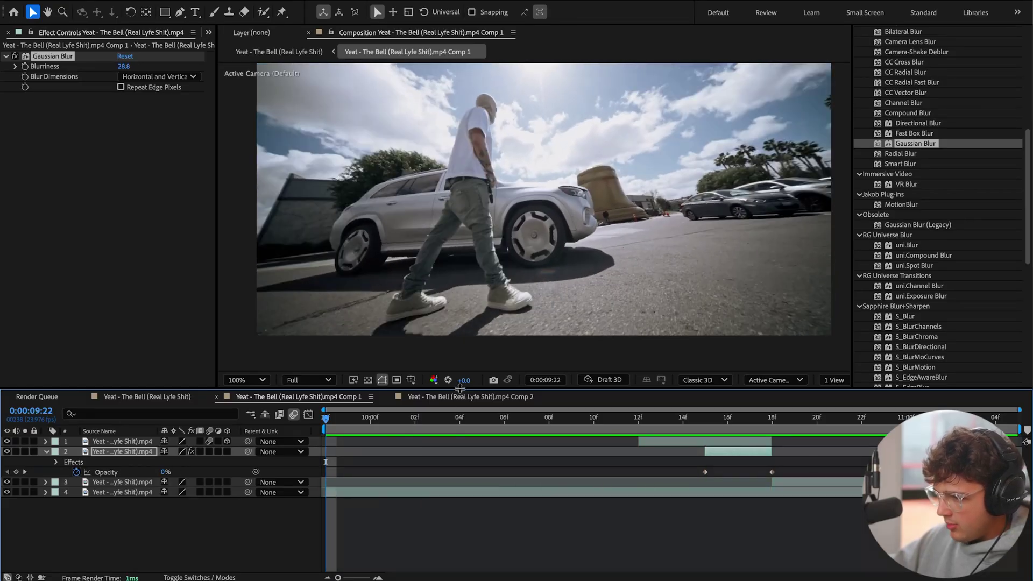
# - Enlarge the composition viewer and set its magnification to Fit
pyautogui.moveTo(460, 388); pyautogui.dragTo(459, 427)
pyautogui.click(238, 417)
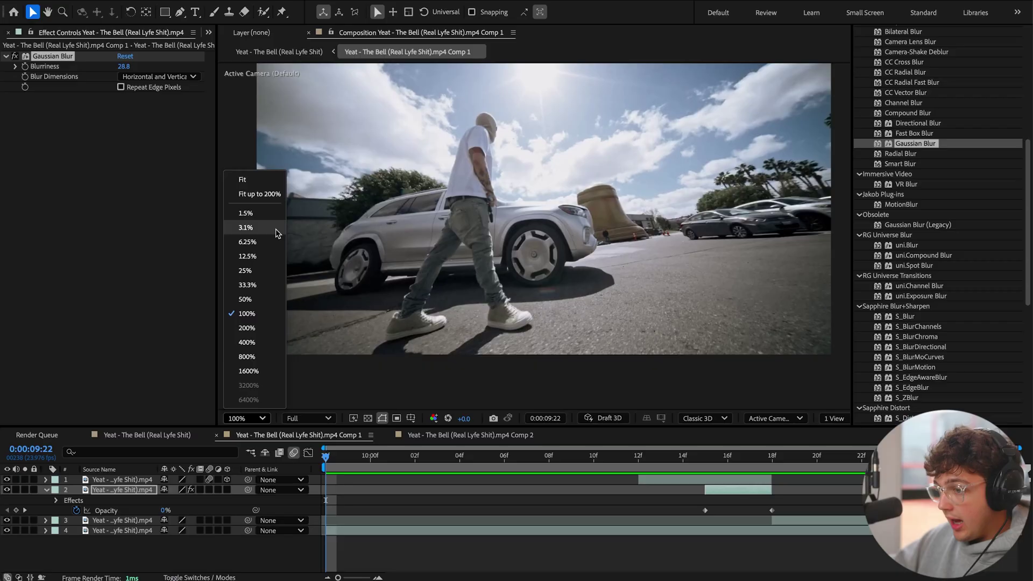
pyautogui.click(243, 178)
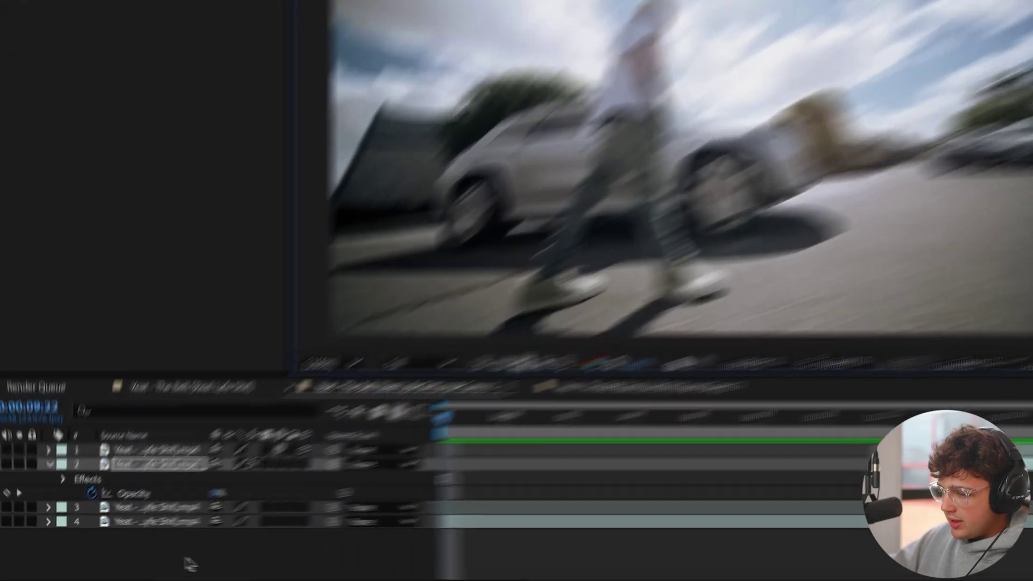
# - Add an adjustment layer with a Transform effect and keyframe its start at 0:00:09:22 with Position 1616, 930 and Scale 321
pyautogui.rightClick(151, 522)
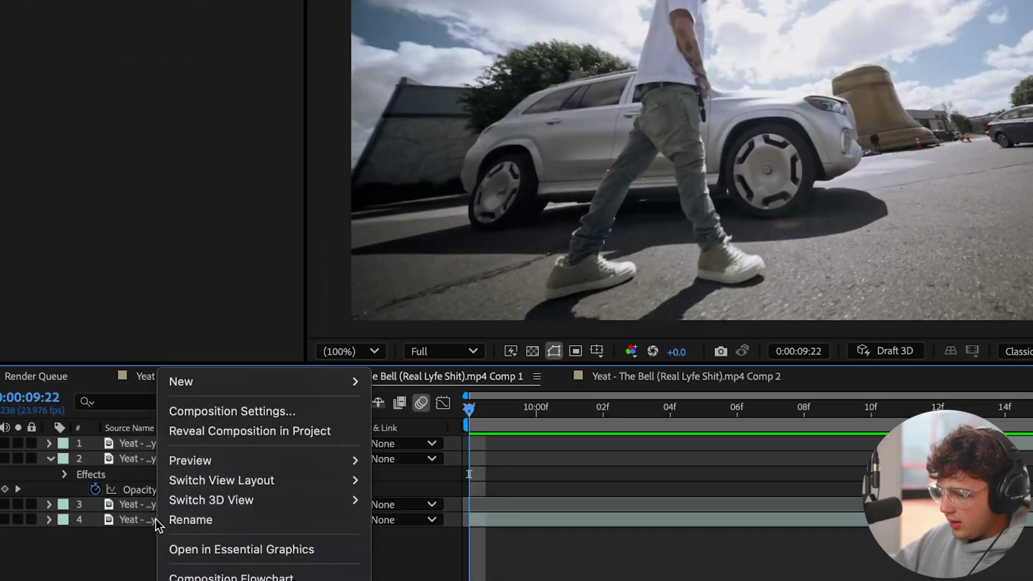
pyautogui.moveTo(184, 398)
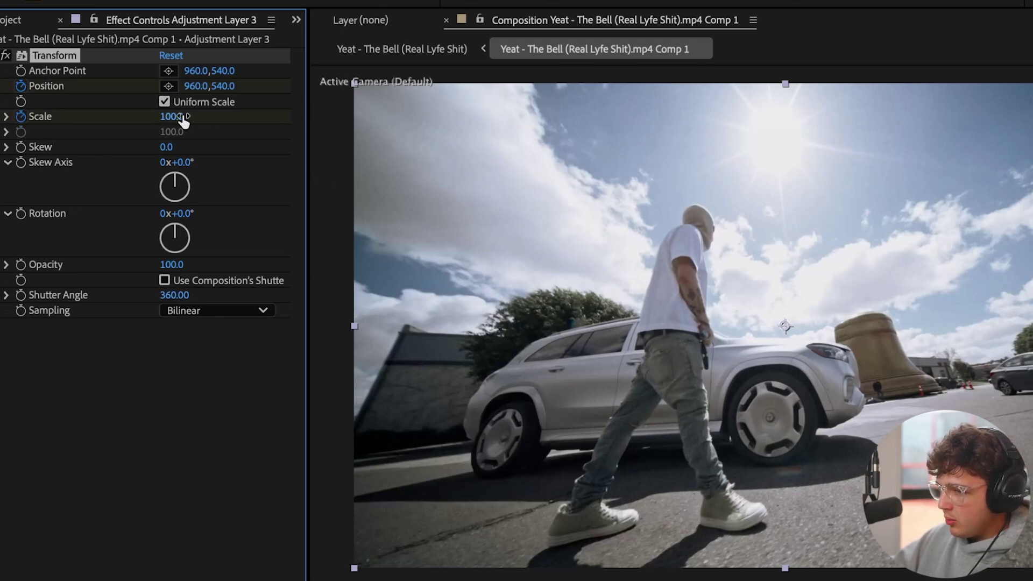
pyautogui.moveTo(183, 121); pyautogui.dragTo(269, 121)
pyautogui.moveTo(196, 86); pyautogui.dragTo(667, 89)
pyautogui.moveTo(228, 86); pyautogui.dragTo(501, 81)
pyautogui.moveTo(181, 117); pyautogui.dragTo(304, 87)
pyautogui.moveTo(226, 87); pyautogui.dragTo(309, 87)
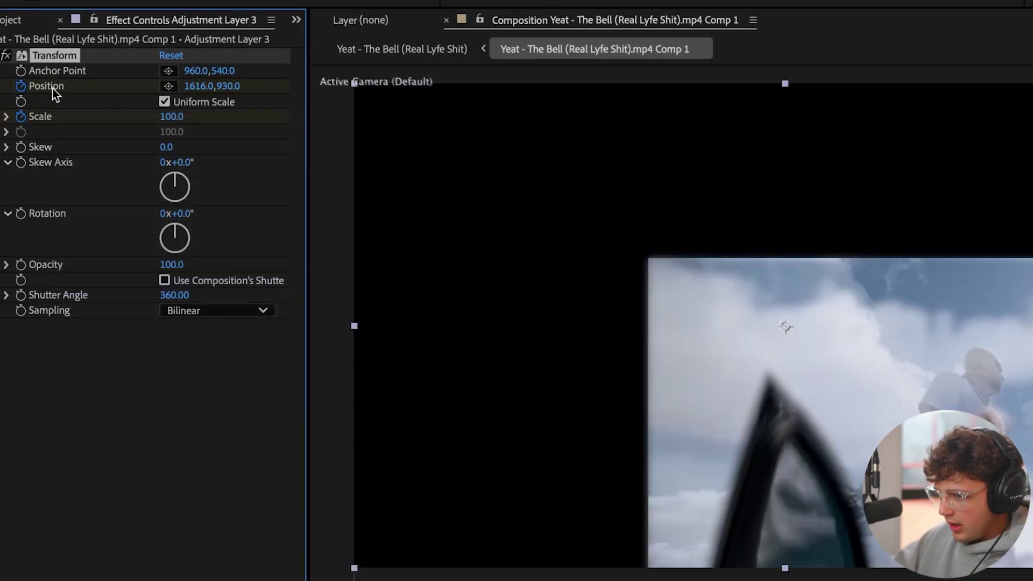
# - Reset the Transform effect's Position at the ending keyframe at 0:00:10:17 and preview the zoom-out
pyautogui.rightClick(53, 88)
pyautogui.click(142, 260)
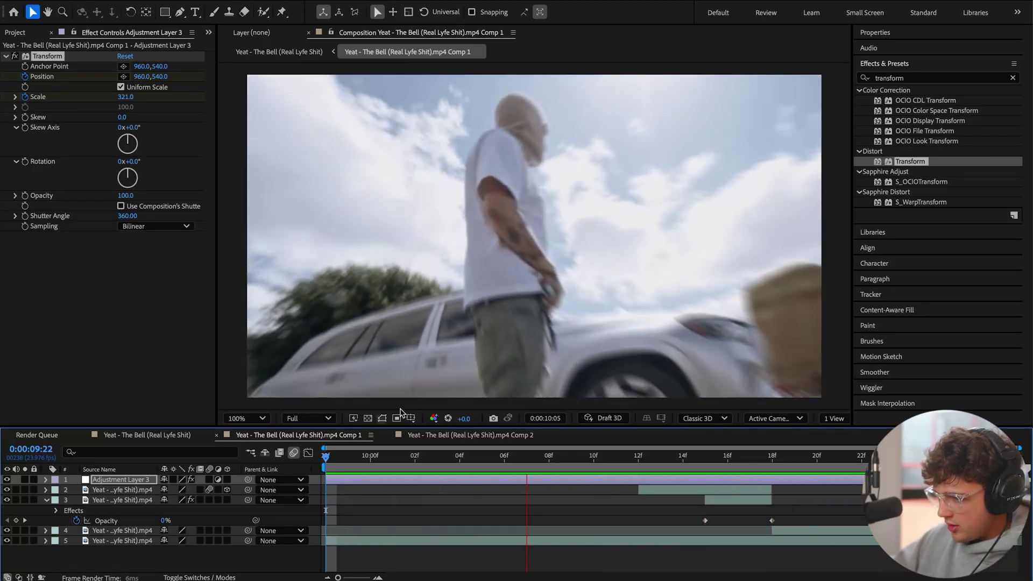
pyautogui.press('space')
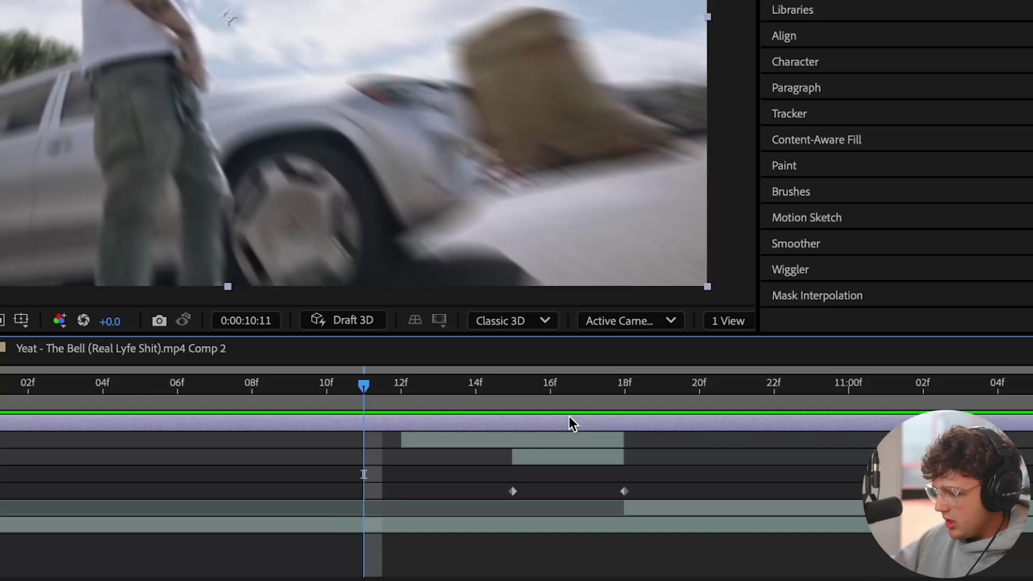
# - Try easing the adjustment layer's ending Position and Scale keyframes at 0:00:10:17
pyautogui.press('u')
pyautogui.moveTo(779, 496); pyautogui.dragTo(738, 511)
pyautogui.rightClick(586, 475)
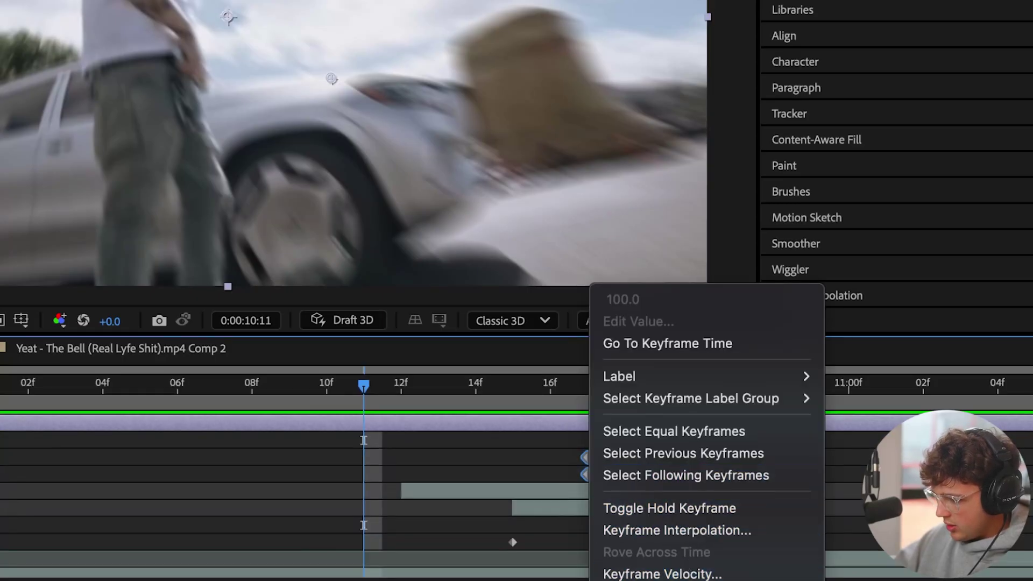
pyautogui.moveTo(695, 580)
pyautogui.click(344, 376)
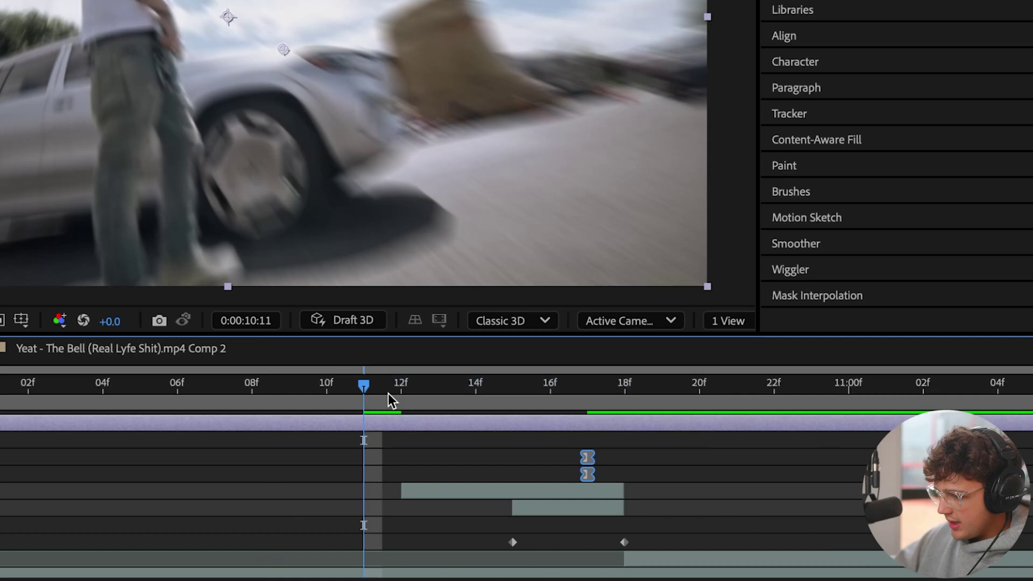
# - Try Easy Ease Out on the adjustment layer's starting Position and Scale keyframes at 0:00:09:22, and preview the motion
pyautogui.press('j')
pyautogui.rightClick(324, 511)
pyautogui.moveTo(414, 578)
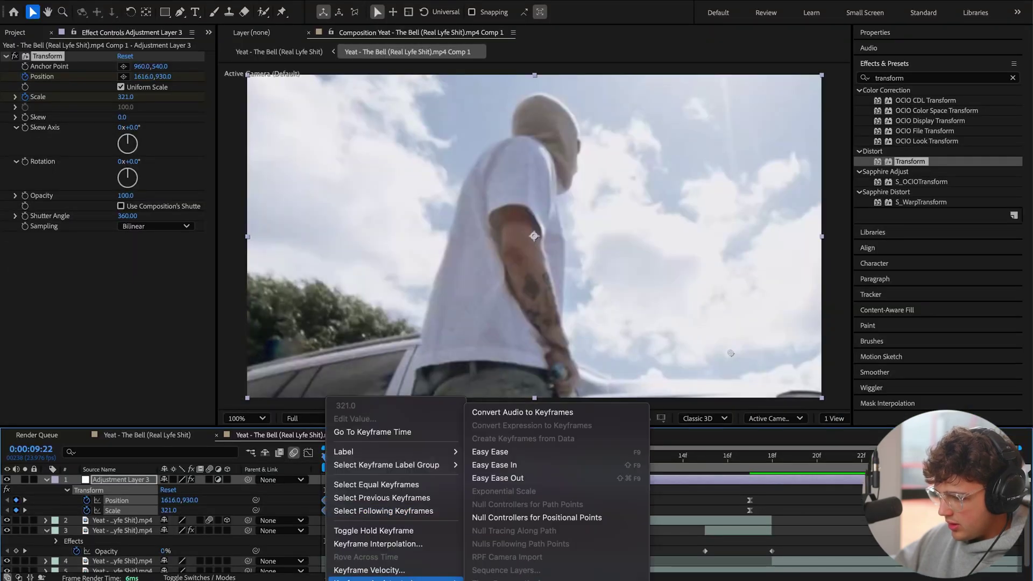
pyautogui.click(498, 478)
pyautogui.press('space')
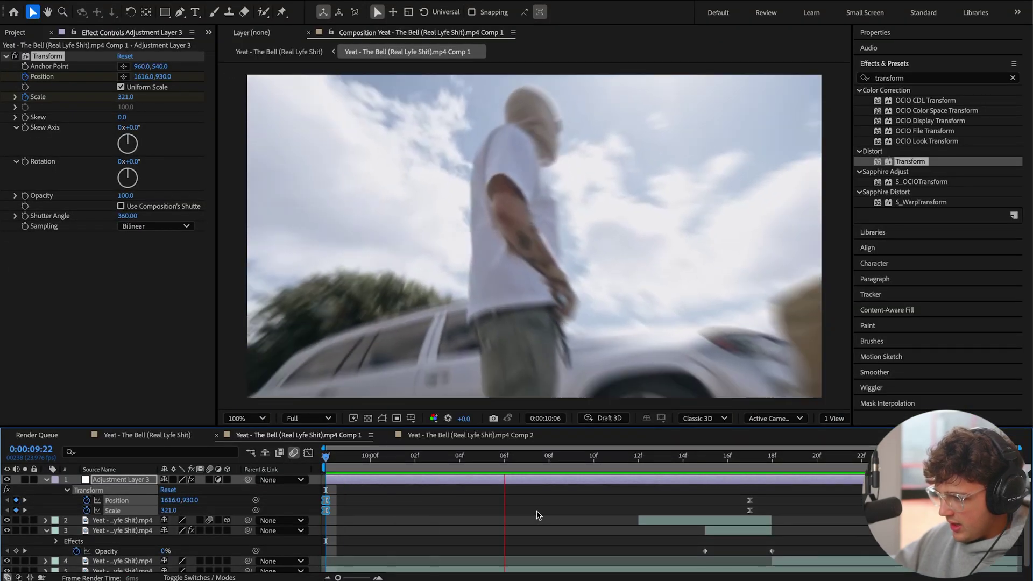
pyautogui.press('space')
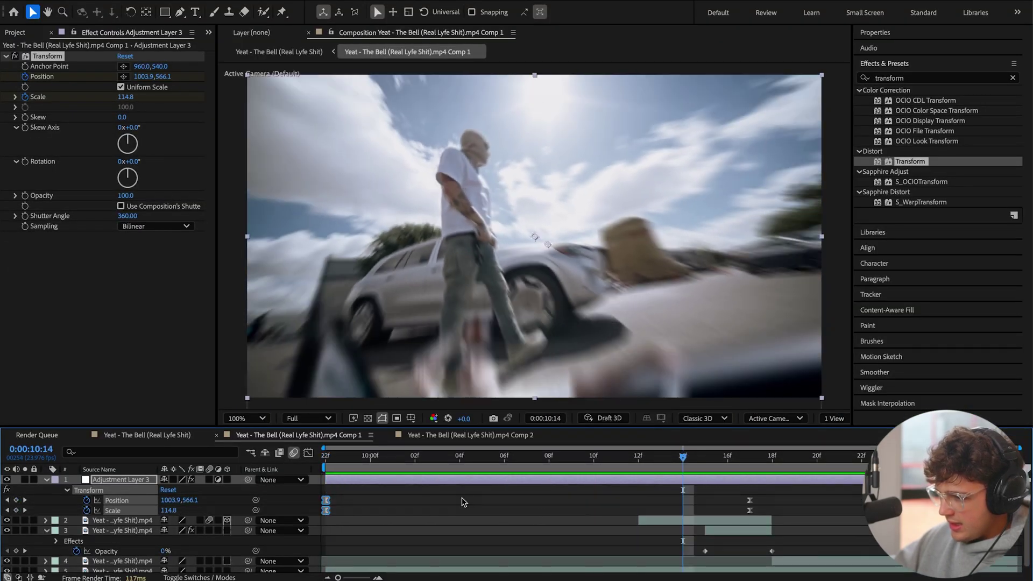
# - Undo the easing on the adjustment layer's starting and ending keyframes and replay the transition
pyautogui.hotkey('ctrl', 'z')
pyautogui.hotkey('ctrl', 'z')
pyautogui.press('space')
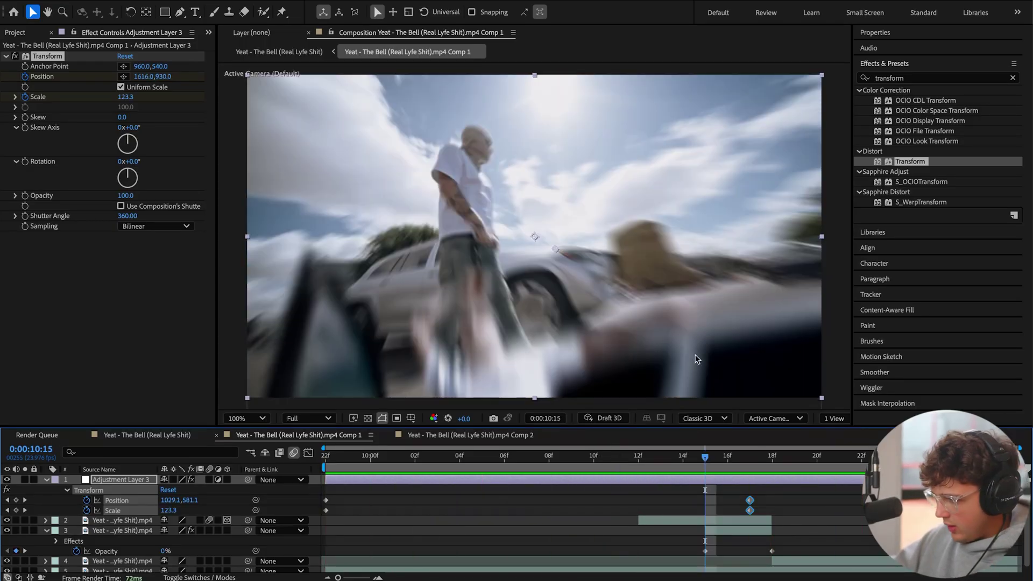
# - Apply Gaussian Blur to the outgoing clip on the bottom layer
pyautogui.moveTo(716, 426); pyautogui.dragTo(718, 393)
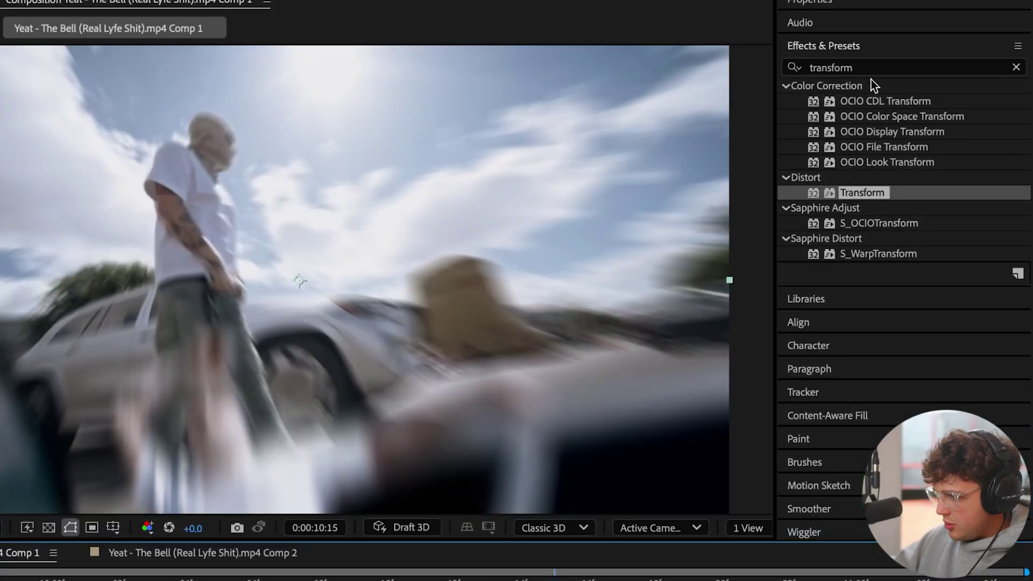
pyautogui.click(915, 78)
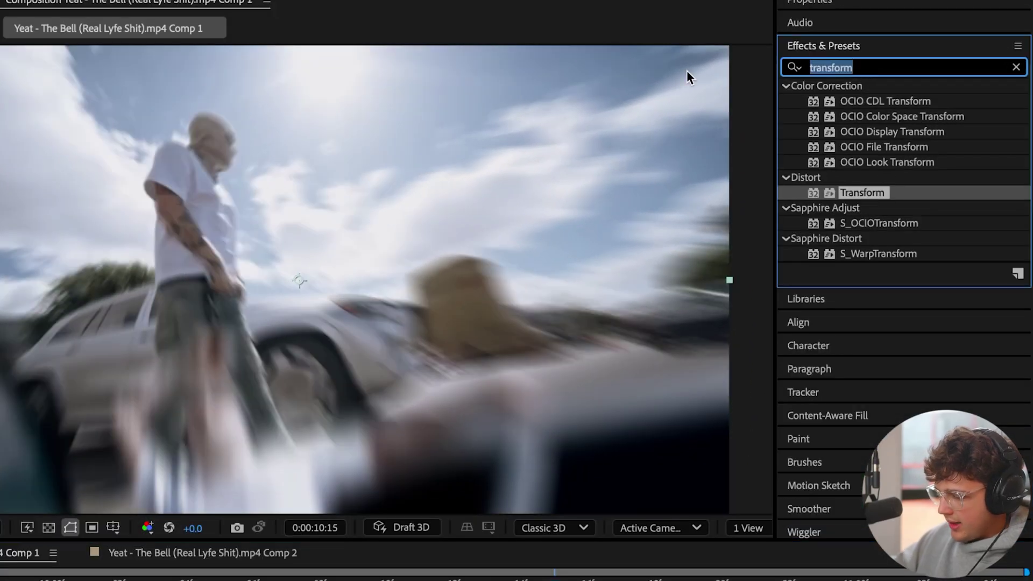
pyautogui.write('blur')
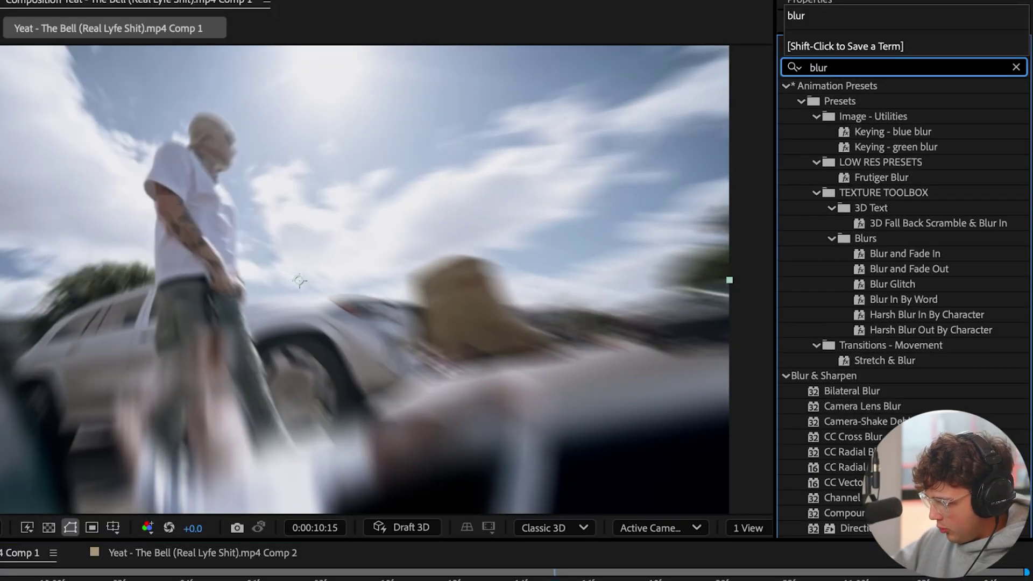
pyautogui.scroll(-3, 904, 269)
pyautogui.moveTo(769, 563); pyautogui.dragTo(590, 580)
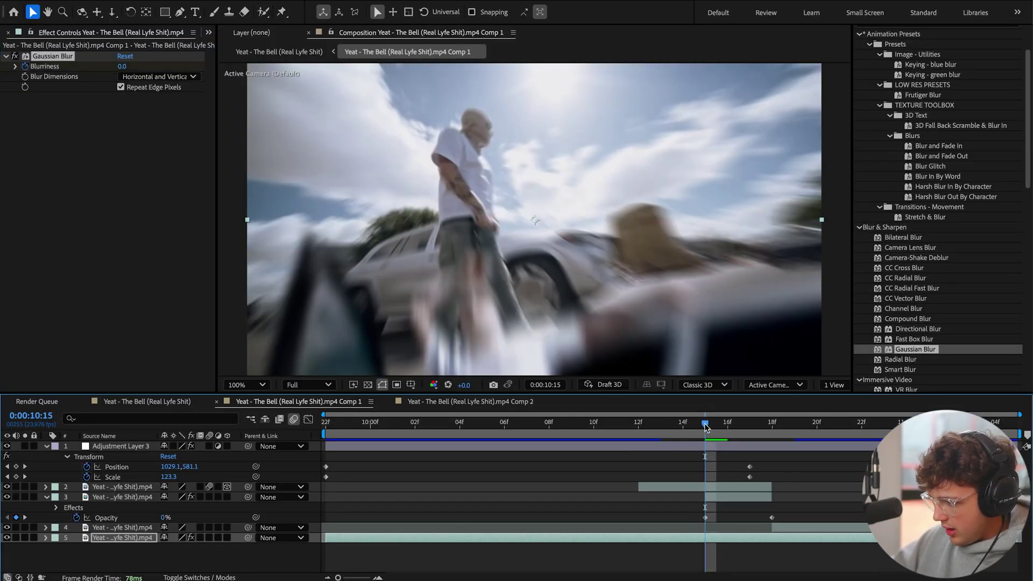
# - Move the bottom clip's starting Gaussian Blur Blurriness keyframe one frame earlier, to 0:00:10:14
pyautogui.moveTo(705, 423)
pyautogui.mouseDown()
pyautogui.moveTo(722, 428)
pyautogui.moveTo(713, 428)
pyautogui.mouseUp()
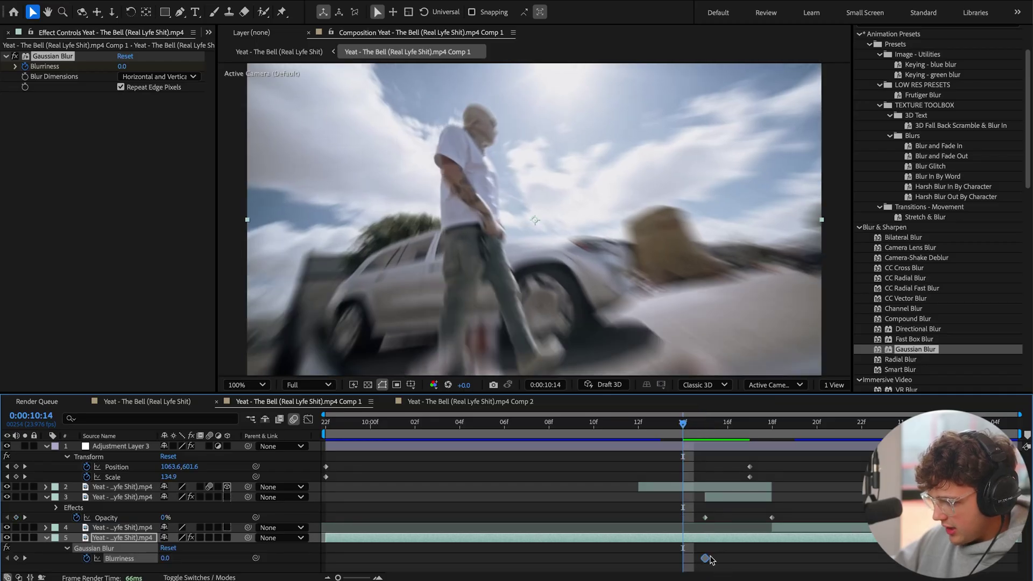
pyautogui.click(702, 562)
pyautogui.moveTo(702, 559); pyautogui.dragTo(689, 558)
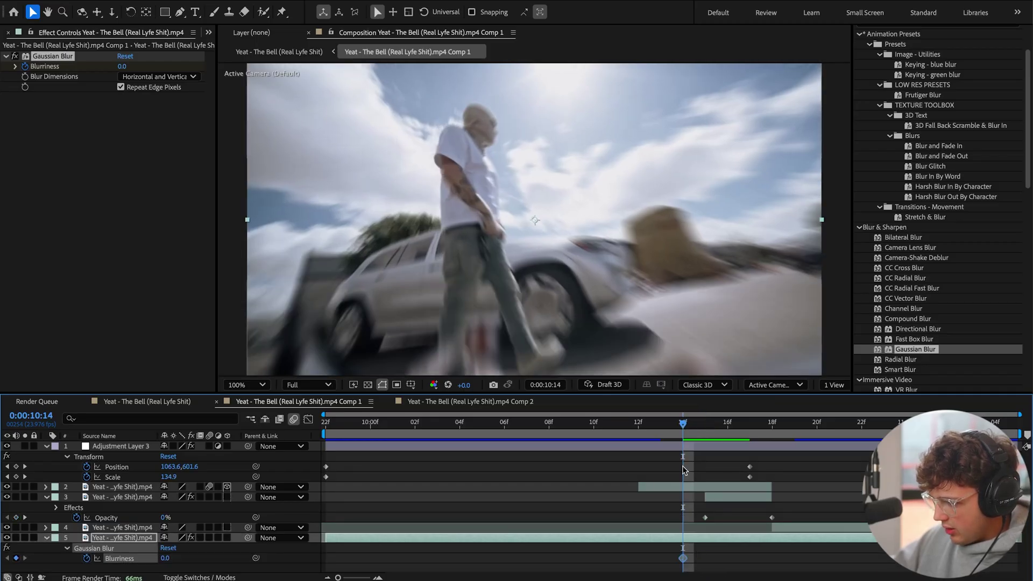
# - Keyframe the bottom clip's Blurriness at 27.8 at 0:00:10:17, and shift that ending keyframe to 0:00:10:18
pyautogui.moveTo(688, 426); pyautogui.dragTo(702, 428)
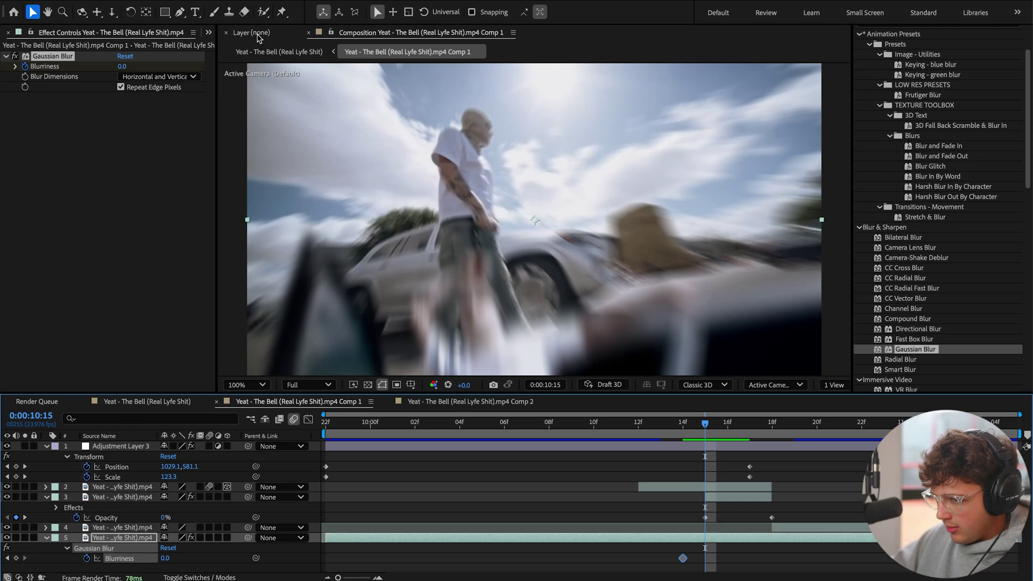
pyautogui.moveTo(708, 426); pyautogui.dragTo(750, 428)
pyautogui.moveTo(123, 66); pyautogui.dragTo(288, 72)
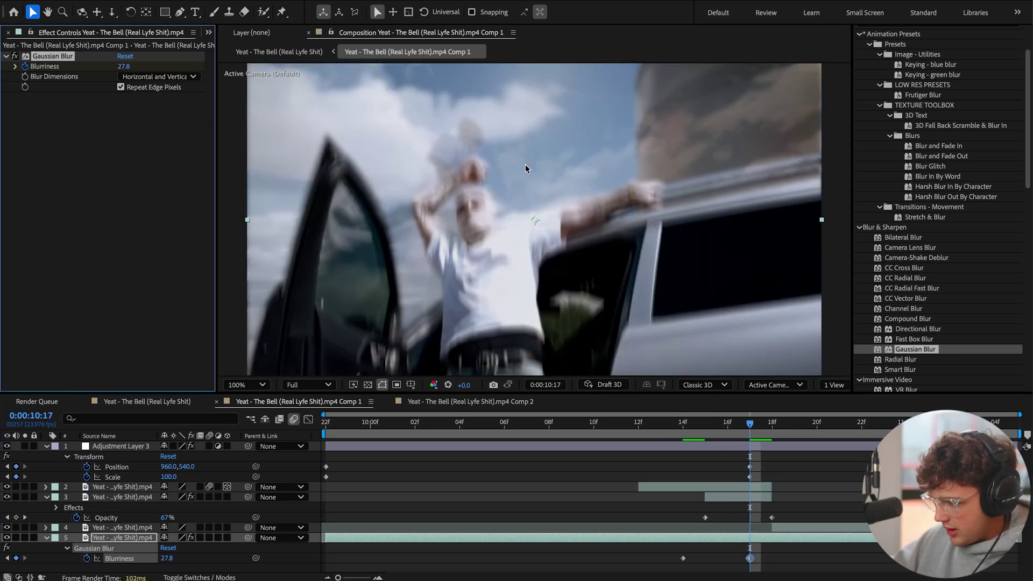
pyautogui.click(714, 427)
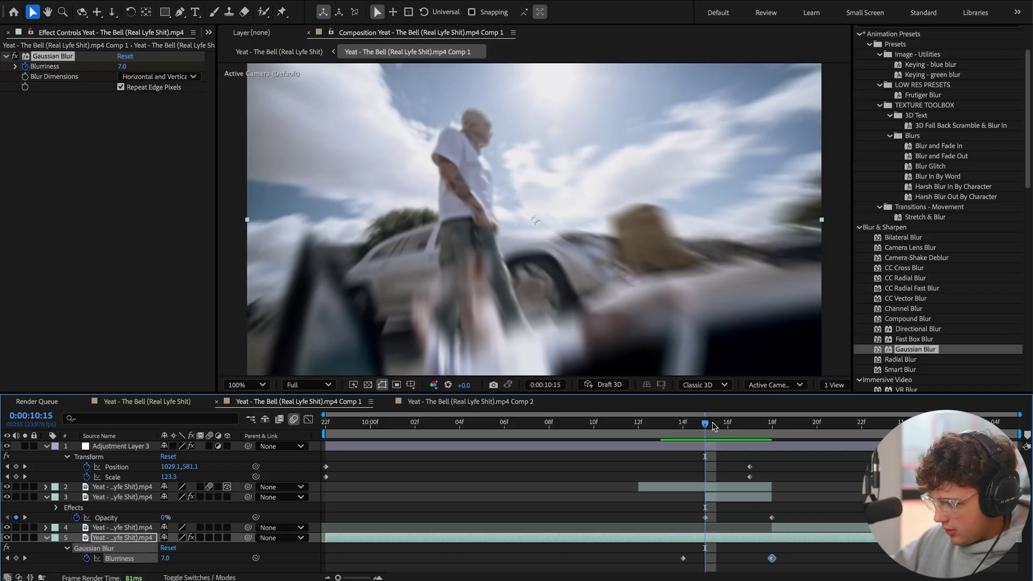
# - Set the ending Blurriness keyframe at 0:00:10:18 to 49.1 and preview the transition
pyautogui.click(771, 437)
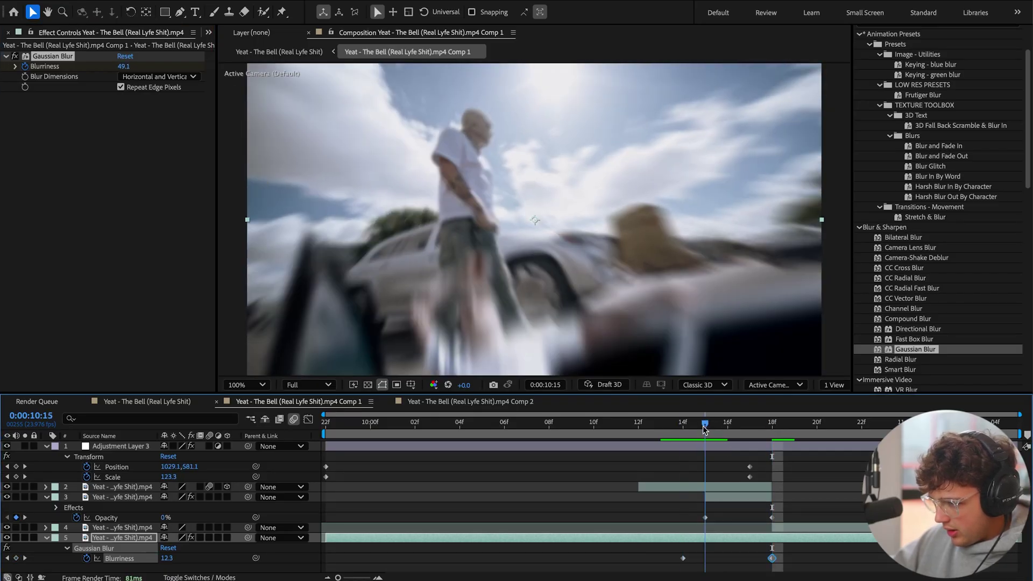
pyautogui.press('pagedown')
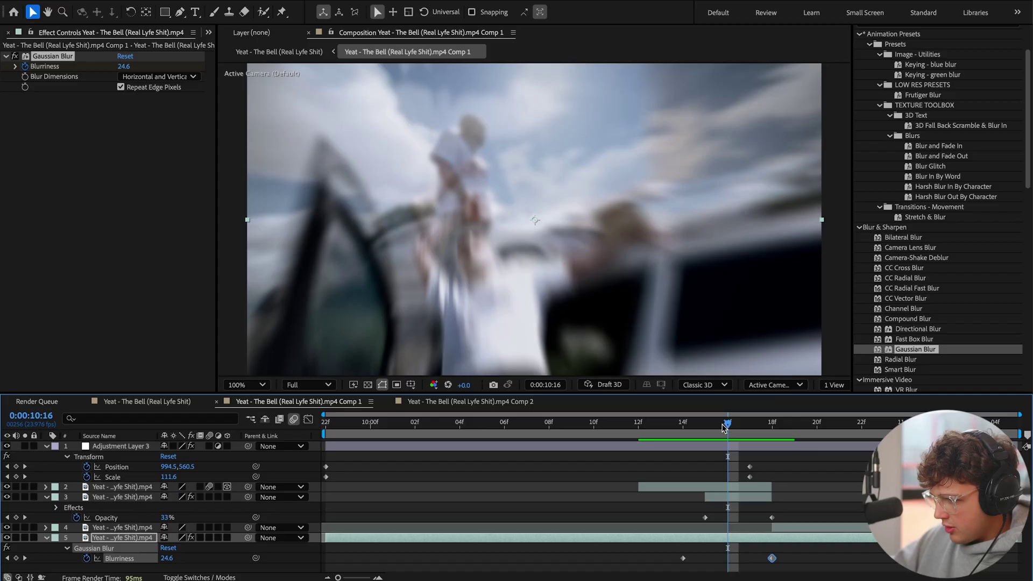
pyautogui.press('space')
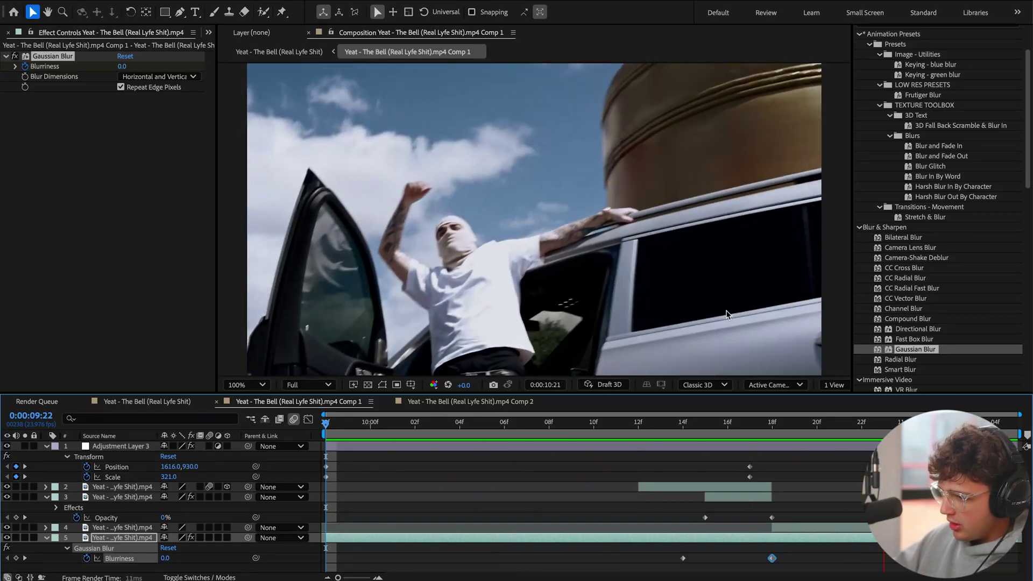
pyautogui.press('space')
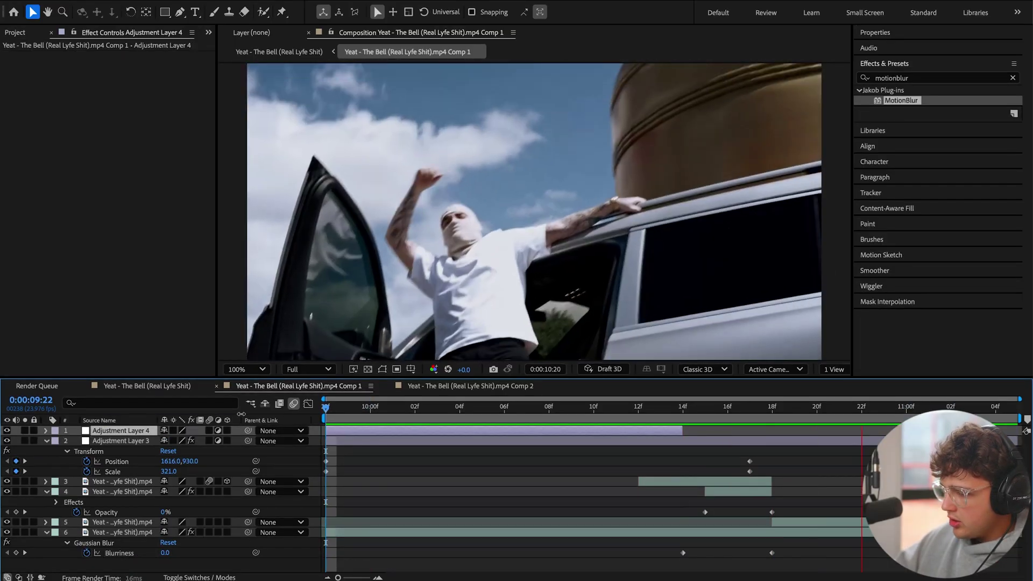